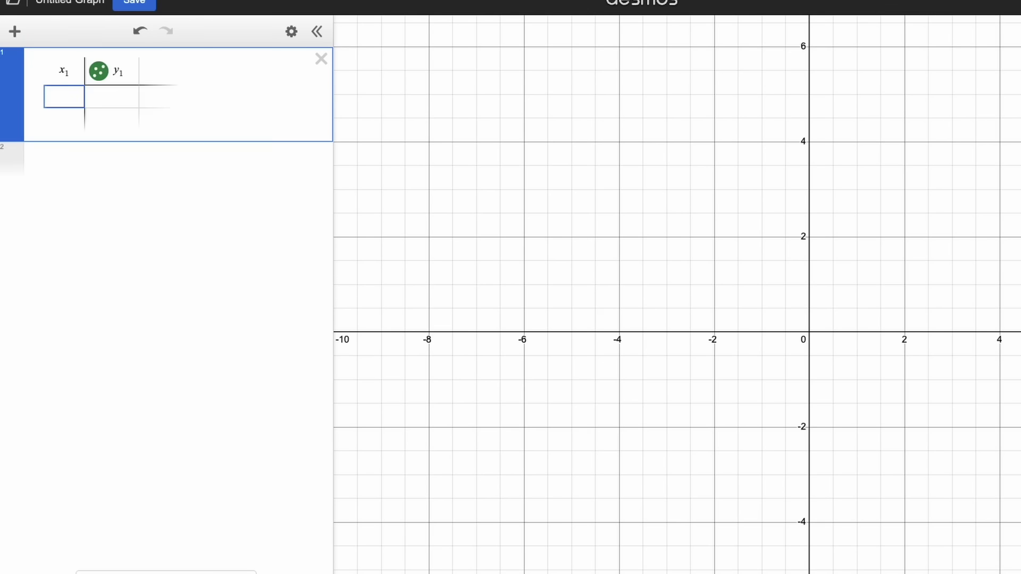
Add the value 2 to the table's x1 column and start a third row.
key(Return)
text(2)
key(Return)
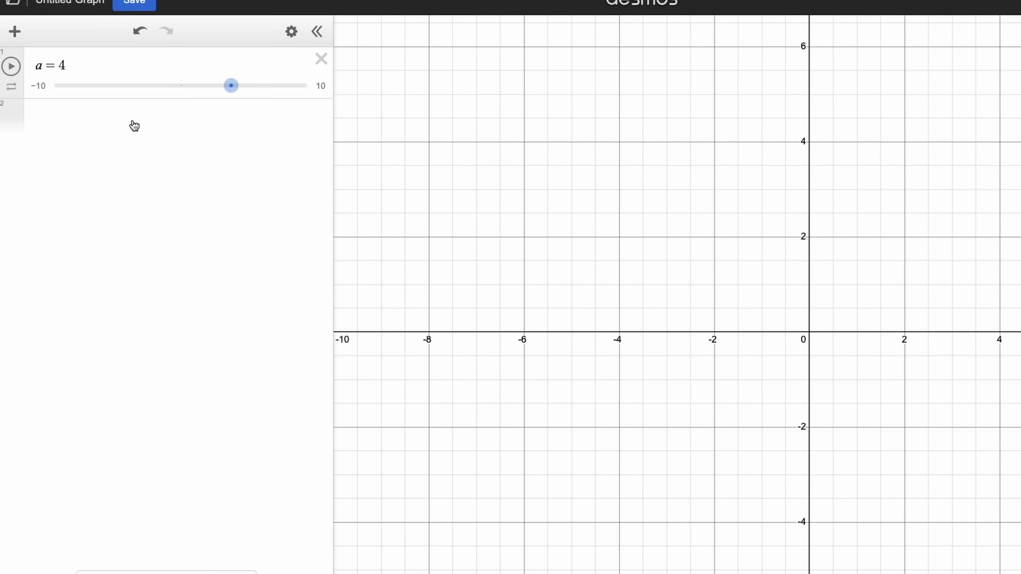
Create sliders b = 1 and c = 0, then adjust the c slider's value.
click(135, 126)
text(b)
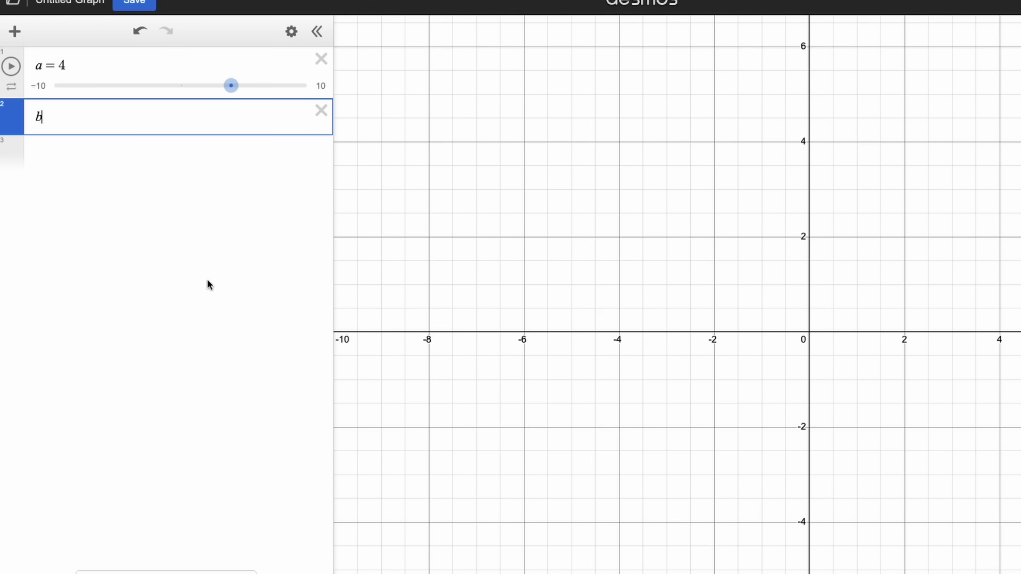
text(=1)
key(Return)
text(c=0)
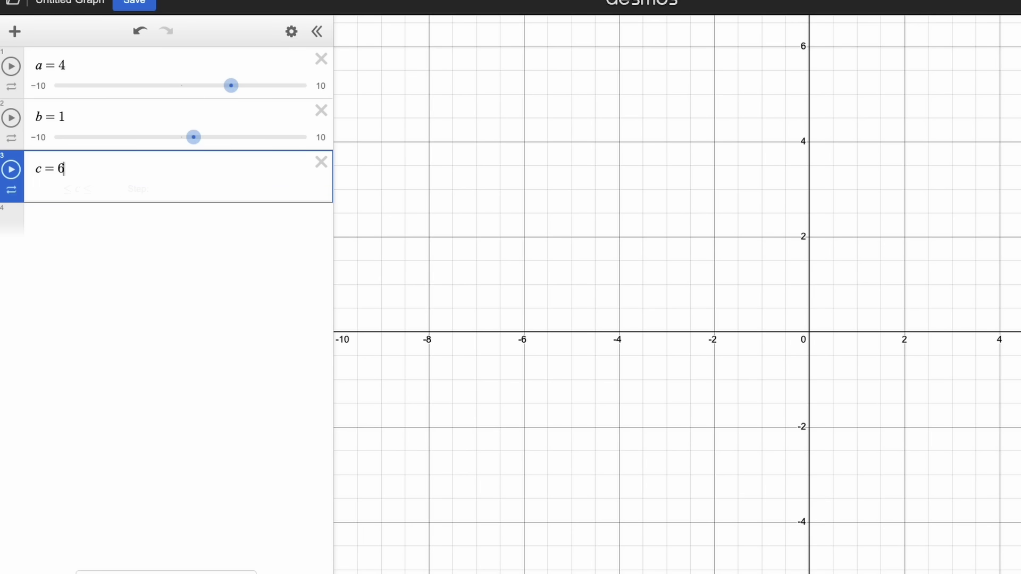
key(Return)
mouse_move(136, 189)
mouse_down()
mouse_move(159, 190)
mouse_move(137, 197)
mouse_up()
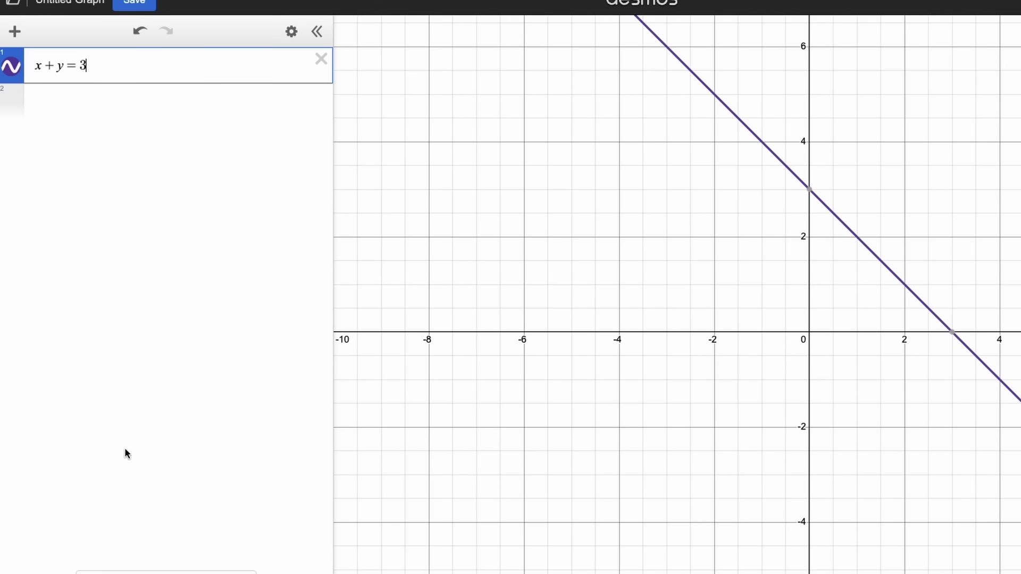
Try the square root and cube root functions in new expressions.
scroll(888, 340, down, 10)
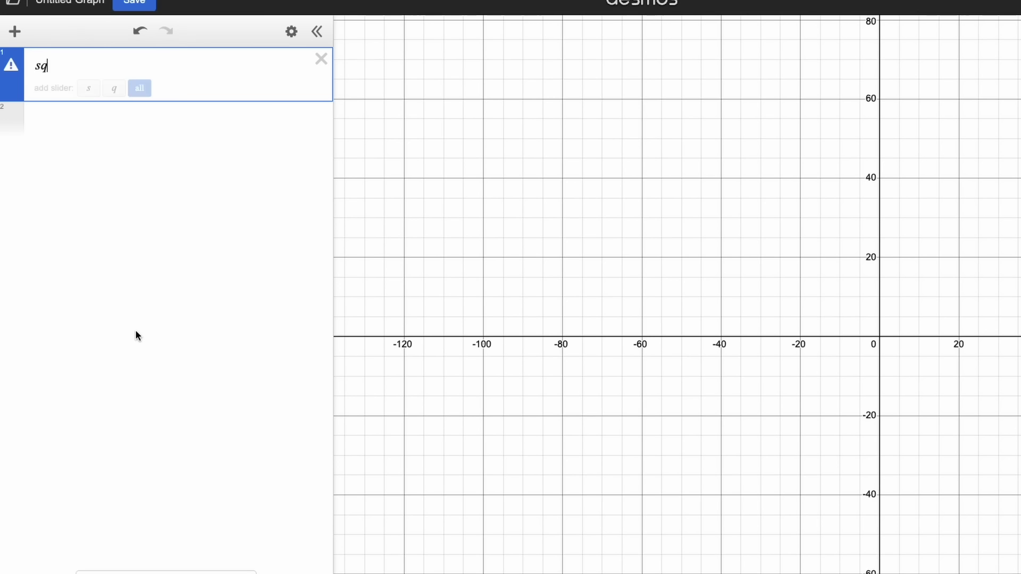
text(rt)
key(BackSpace)
text(c)
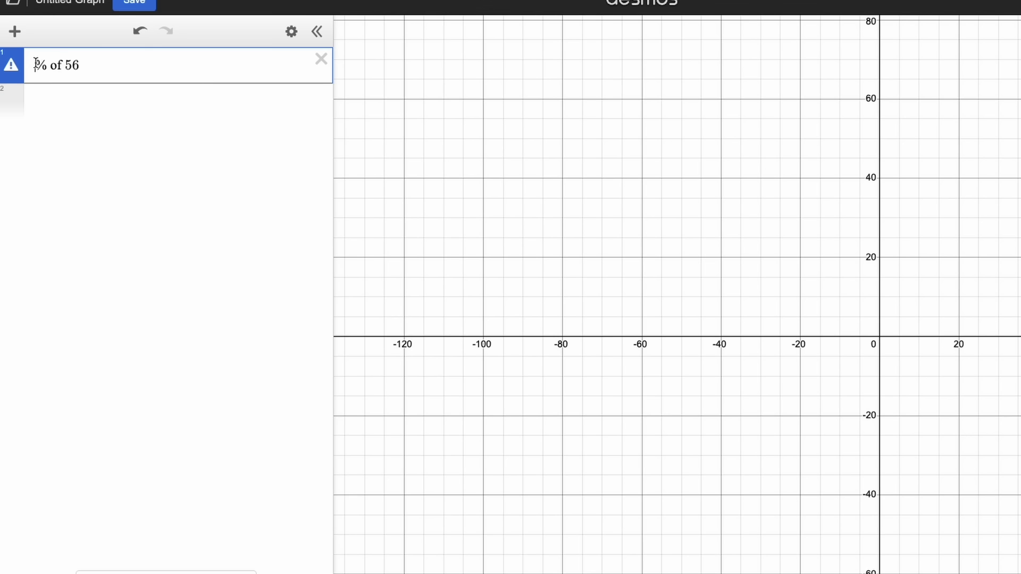
text(2% of 56)
click(100, 119)
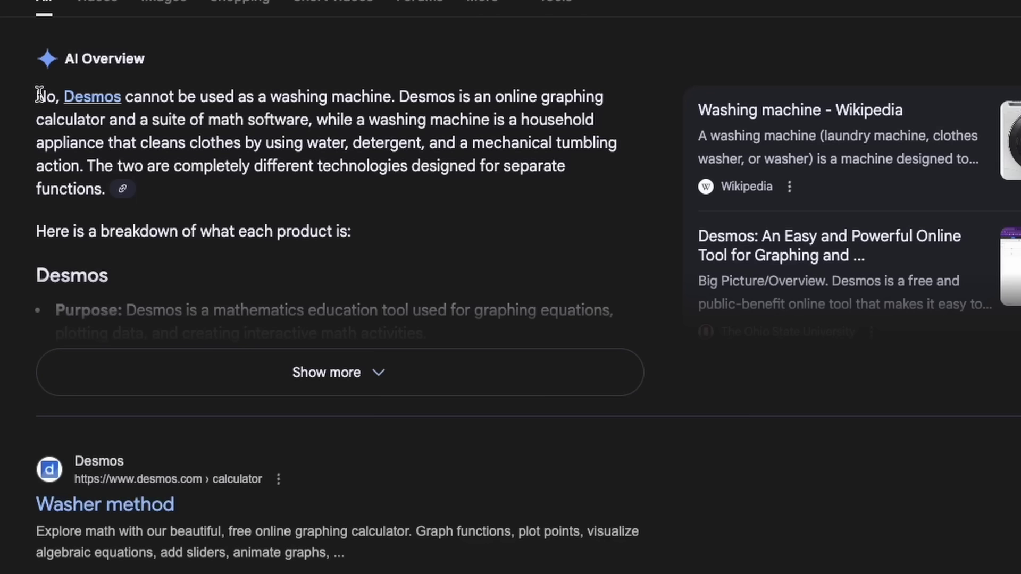
Highlight the overview text and reveal the (−3, 0) solution point label.
drag(37, 91, 319, 91)
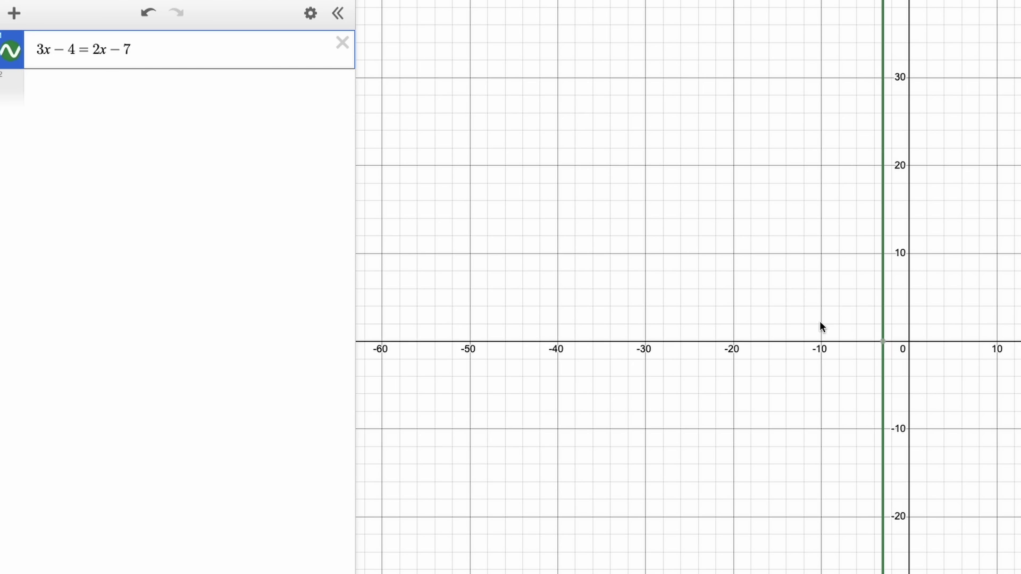
click(883, 342)
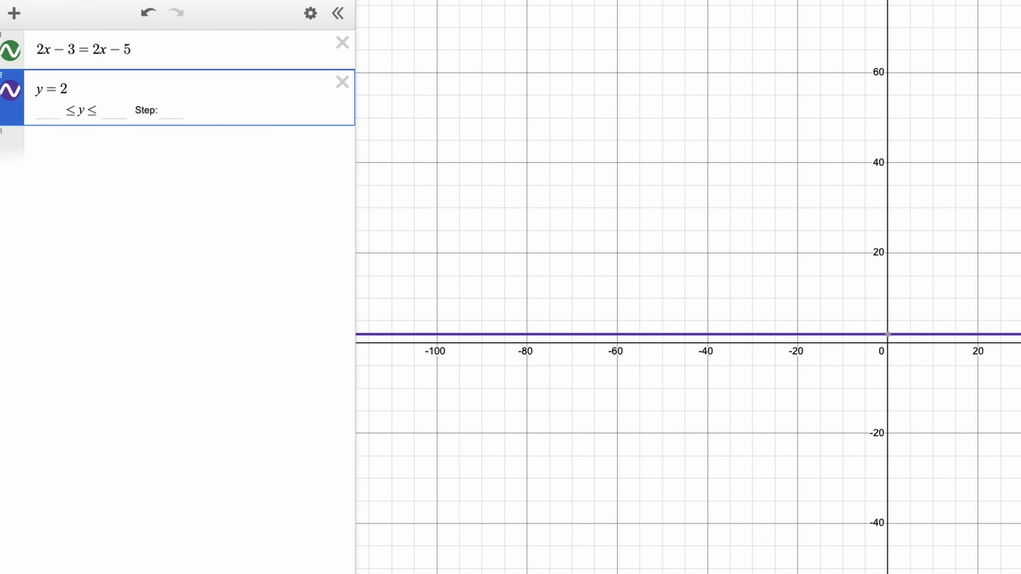
Graph y = 2x − 3 and y = 2x − 5, then delete 2x − 3 = 2x − 5.
text(x-)
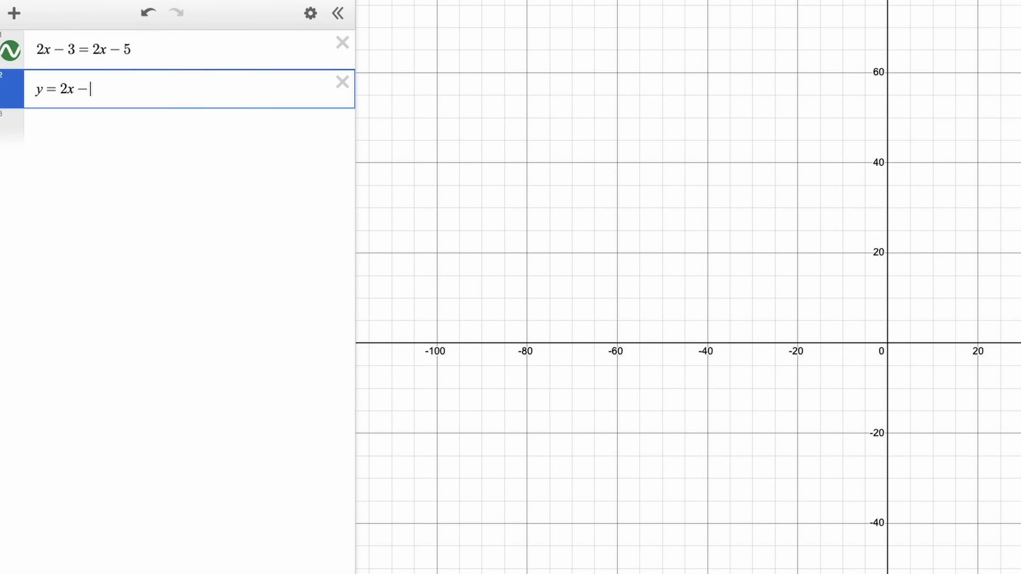
text(3)
click(128, 121)
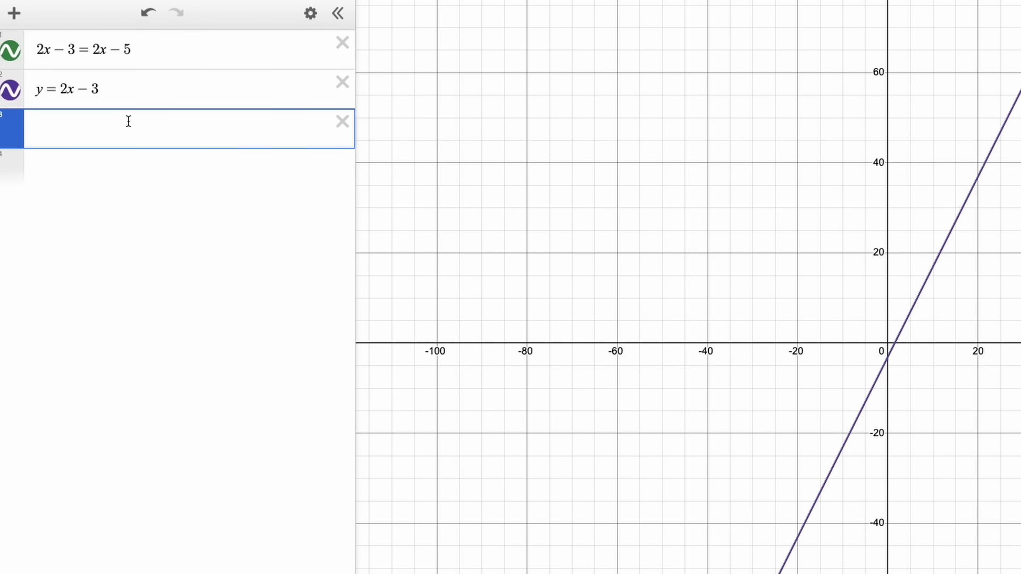
text(y=2x-5)
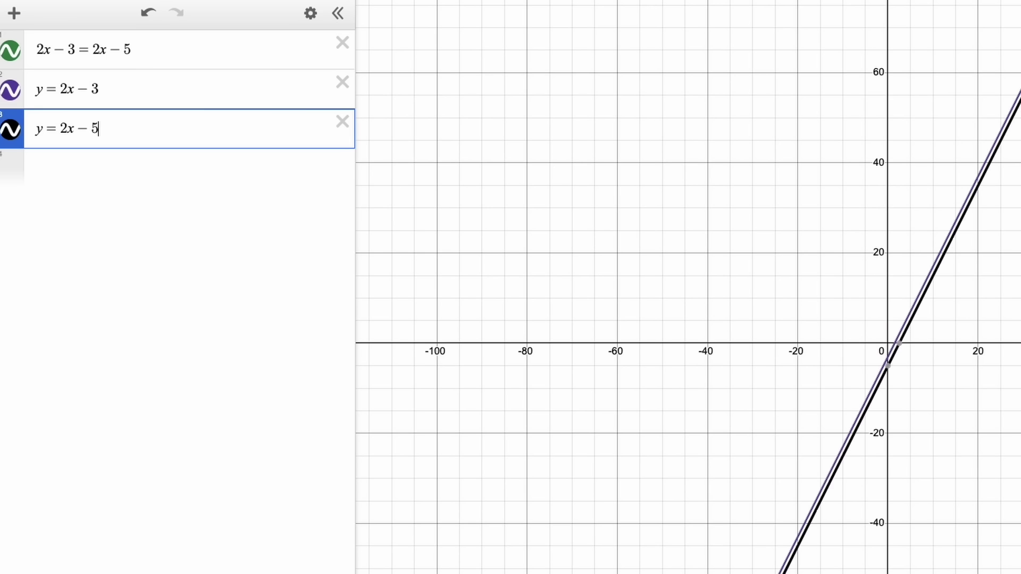
click(342, 43)
Bring both parallel lines and the origin into view, then inspect points on each line.
scroll(961, 330, up, 10)
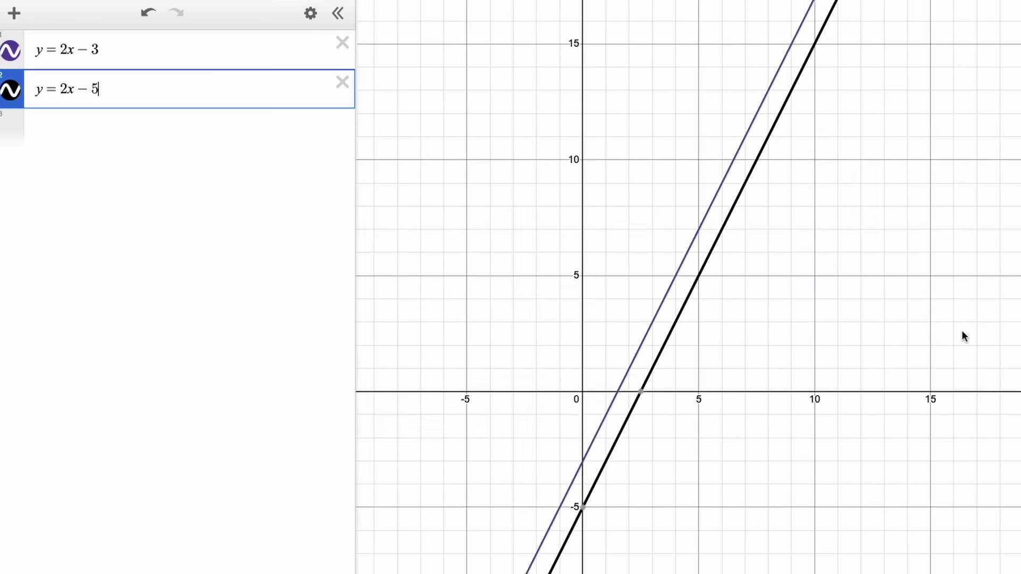
drag(786, 330, 1010, 332)
drag(547, 473, 765, 396)
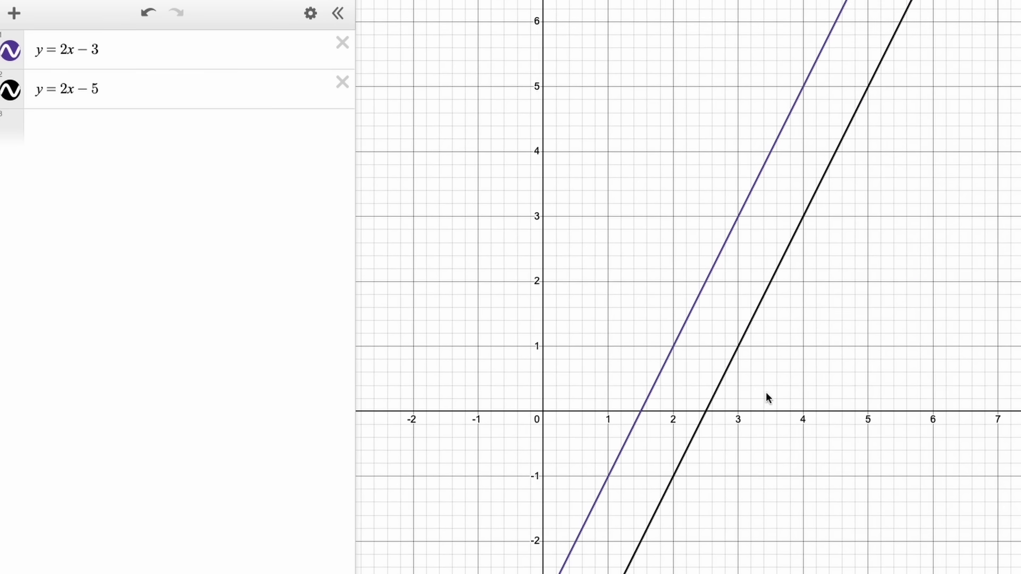
scroll(764, 392, down, 5)
click(745, 369)
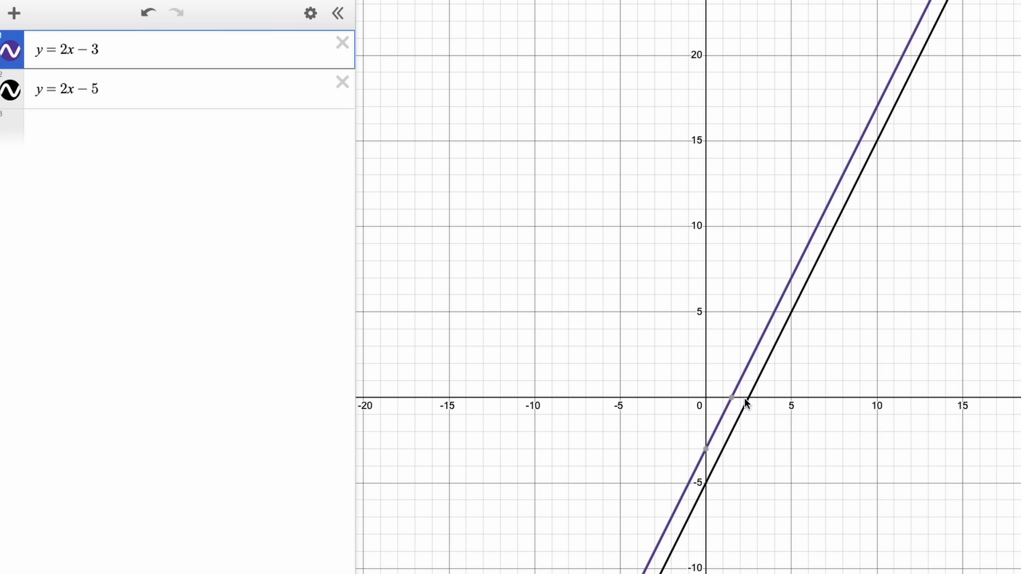
click(734, 426)
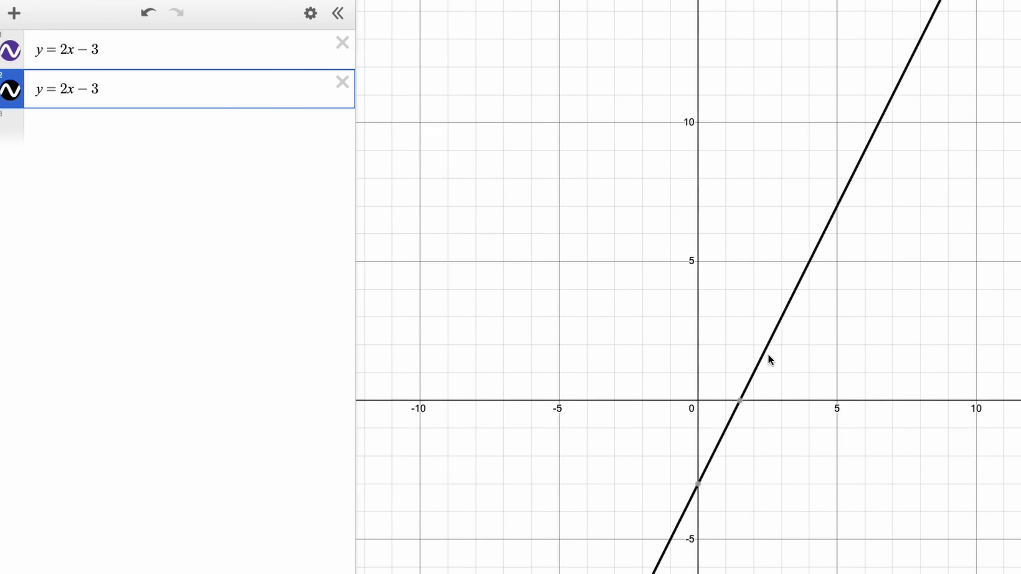
scroll(767, 353, up, 5)
drag(749, 346, 725, 397)
scroll(793, 394, down, 3)
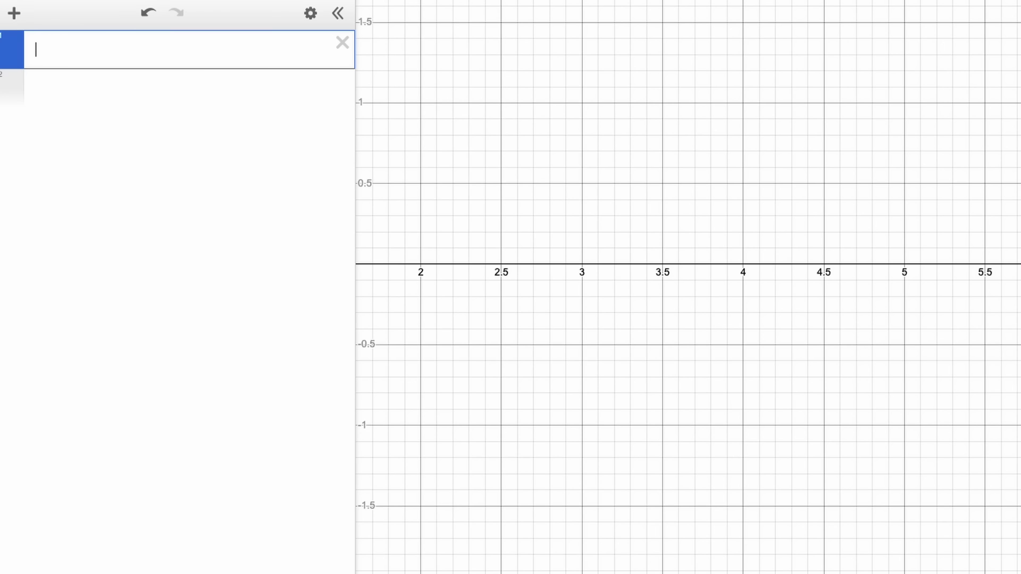
Graph (5x − 4)/(x + 3) = 2 and zoom in on its vertical solution line.
text((5x-4))
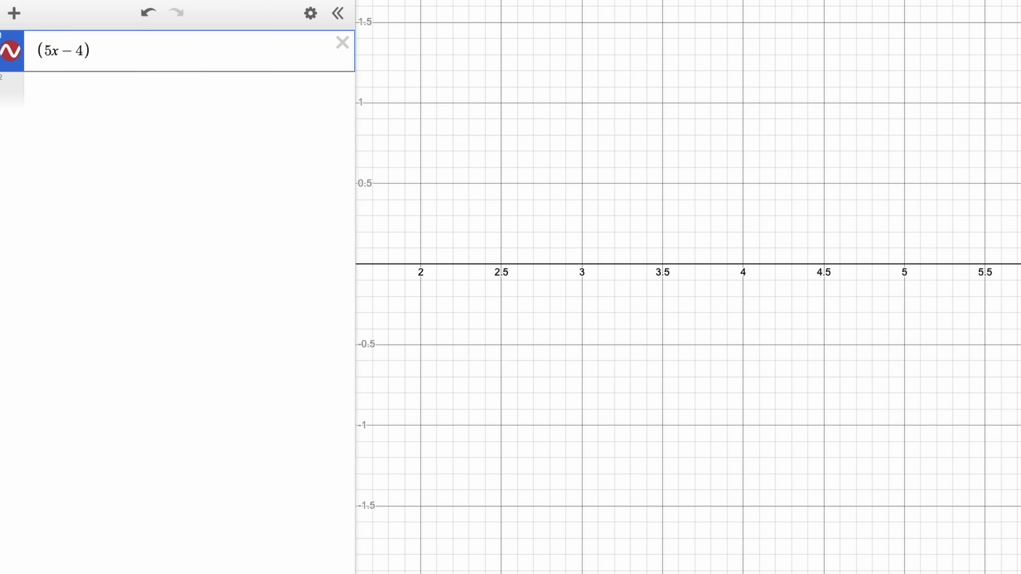
text(/x)
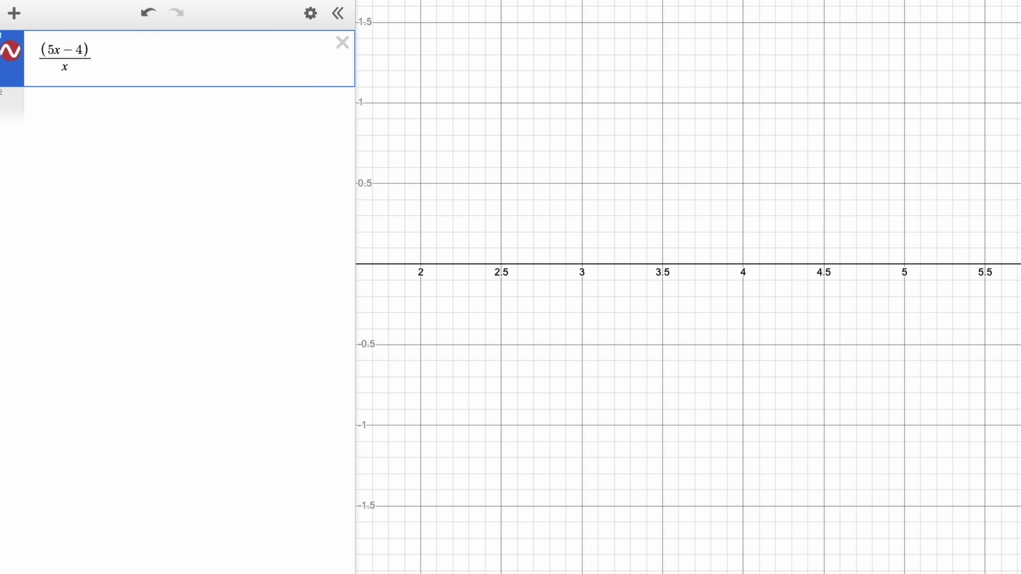
text(+3)
text(=2)
click(635, 263)
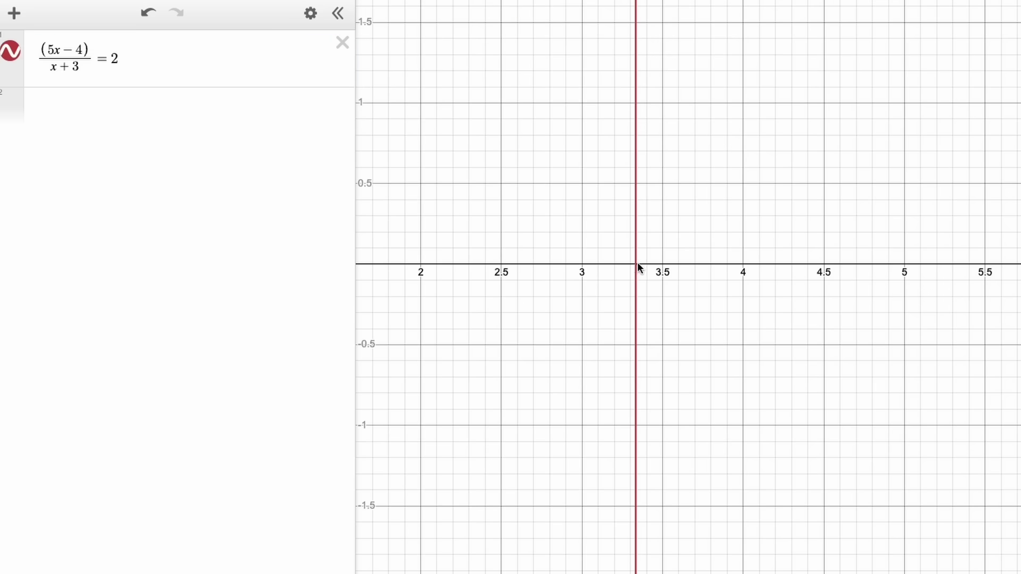
scroll(637, 262, up, 5)
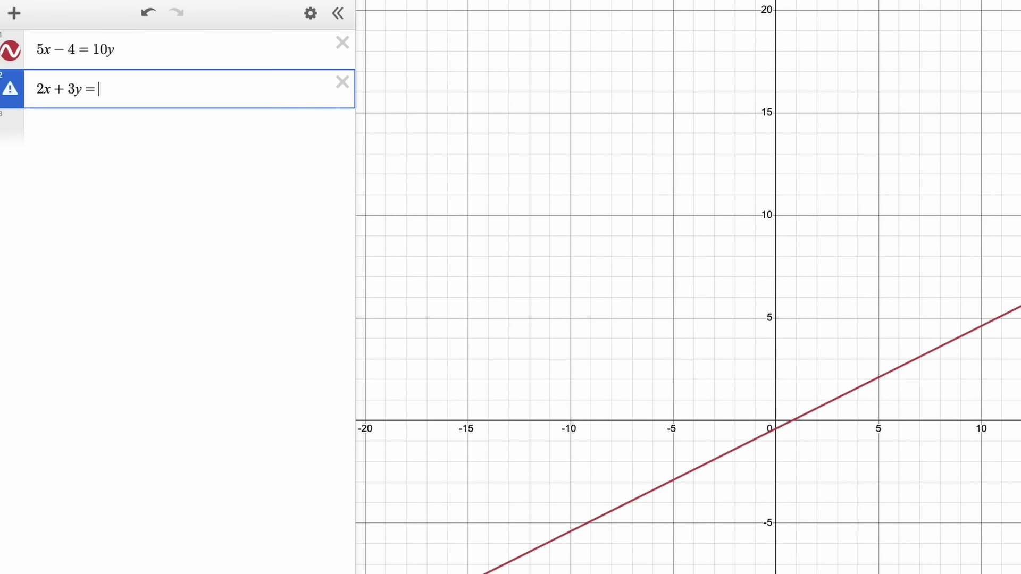
Complete the second line and reveal the intersection (1.77143, 0.48571).
text(5)
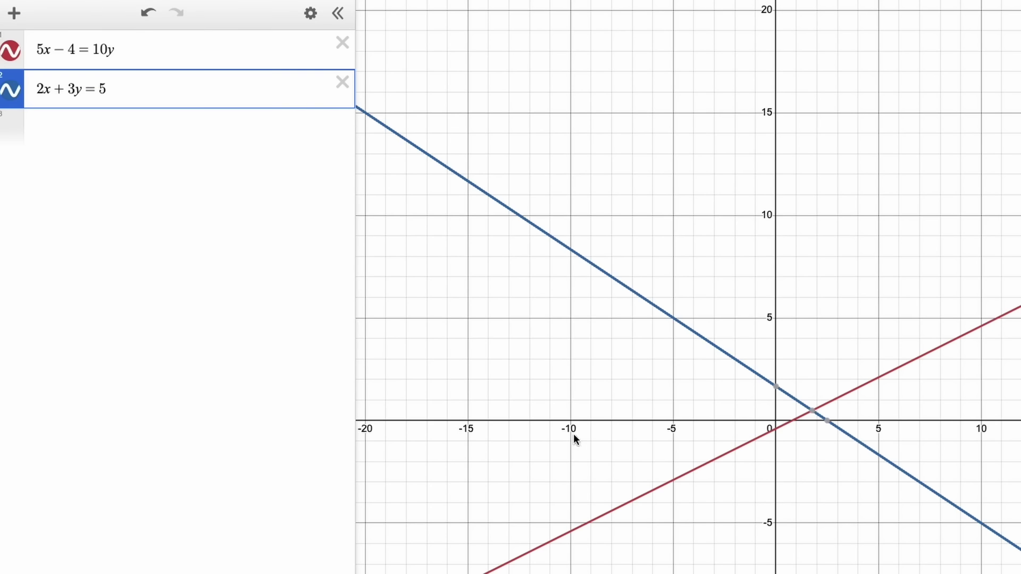
click(813, 411)
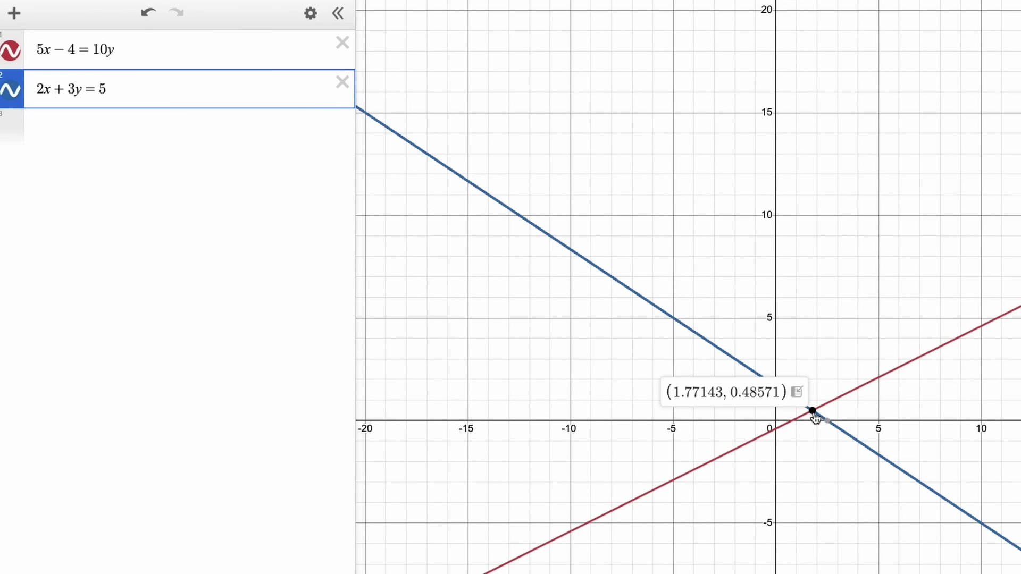
scroll(815, 418, up, 5)
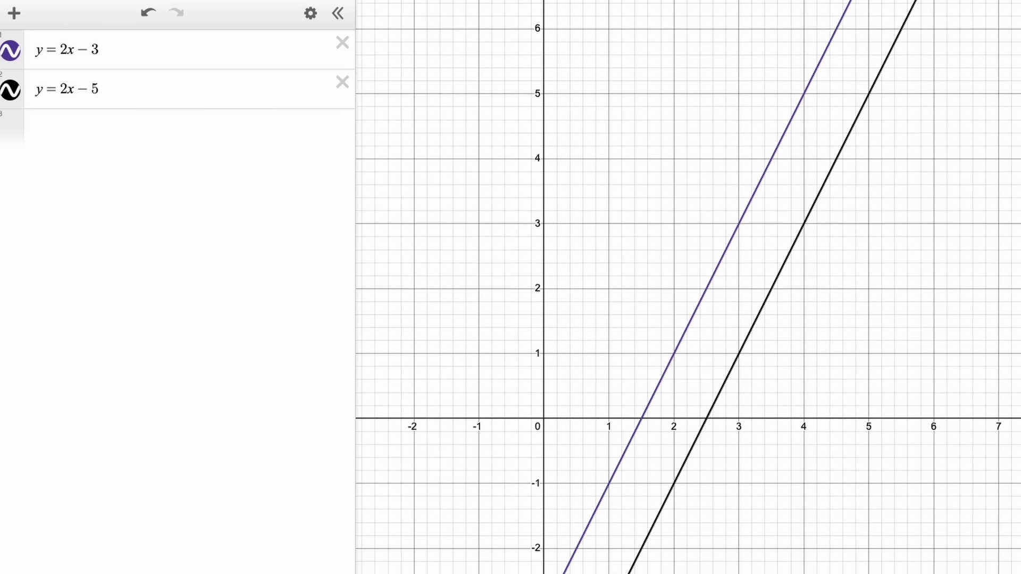
scroll(763, 392, down, 5)
Trace points along y = 2x − 3, sliding to (2.15, 1.3).
click(742, 371)
drag(741, 368, 738, 384)
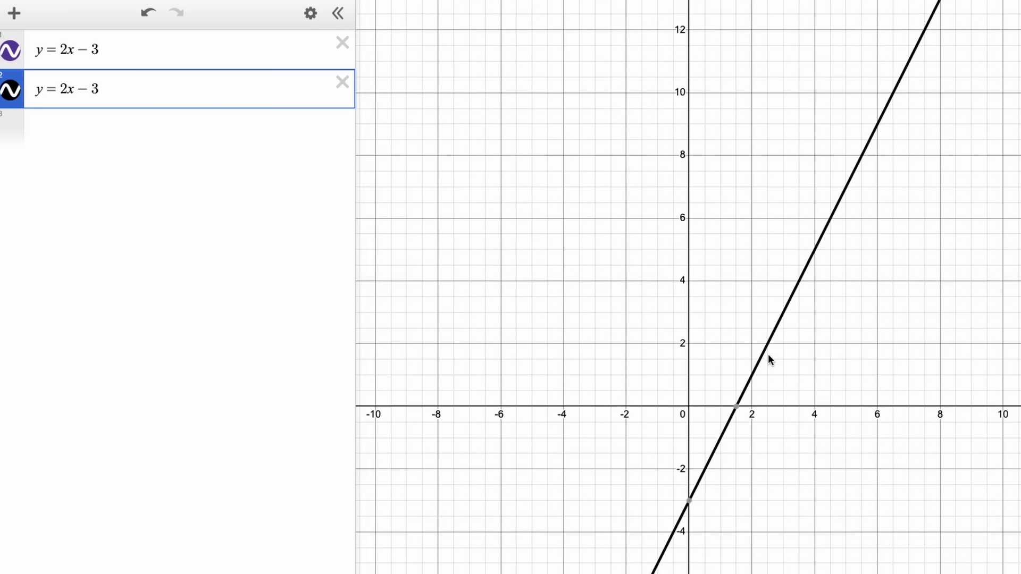
scroll(760, 358, up, 4)
drag(751, 355, 726, 399)
scroll(791, 388, down, 5)
scroll(933, 391, up, 3)
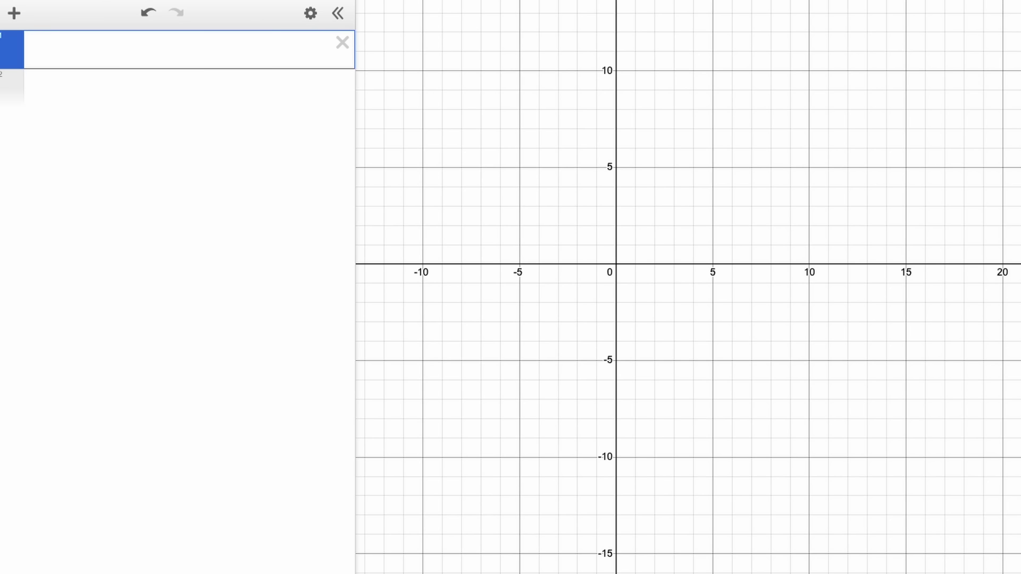
Enter 2x + 3y = 10 and x + 4y = 12 as two expressions.
text(2x)
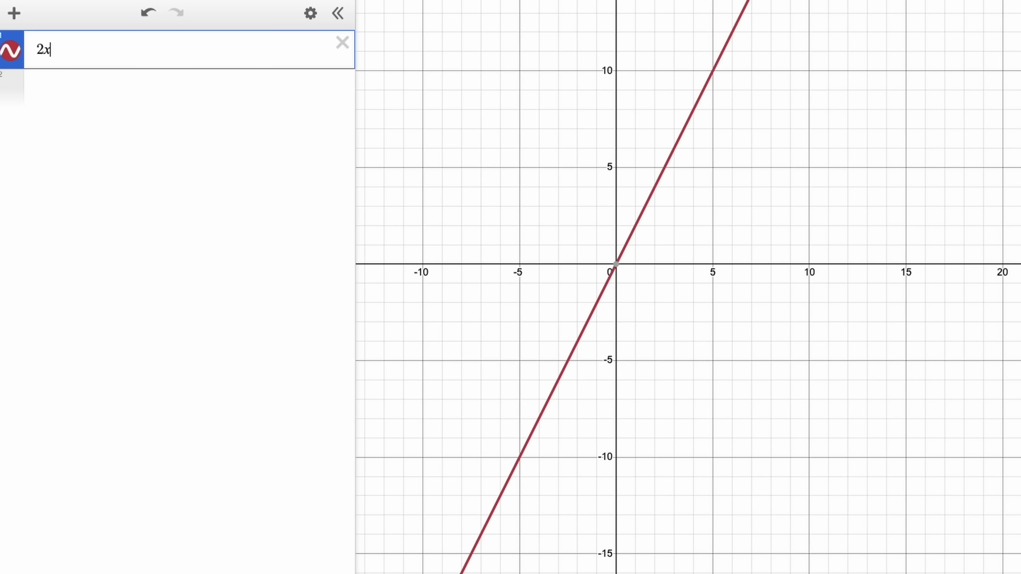
text( + 3y = )
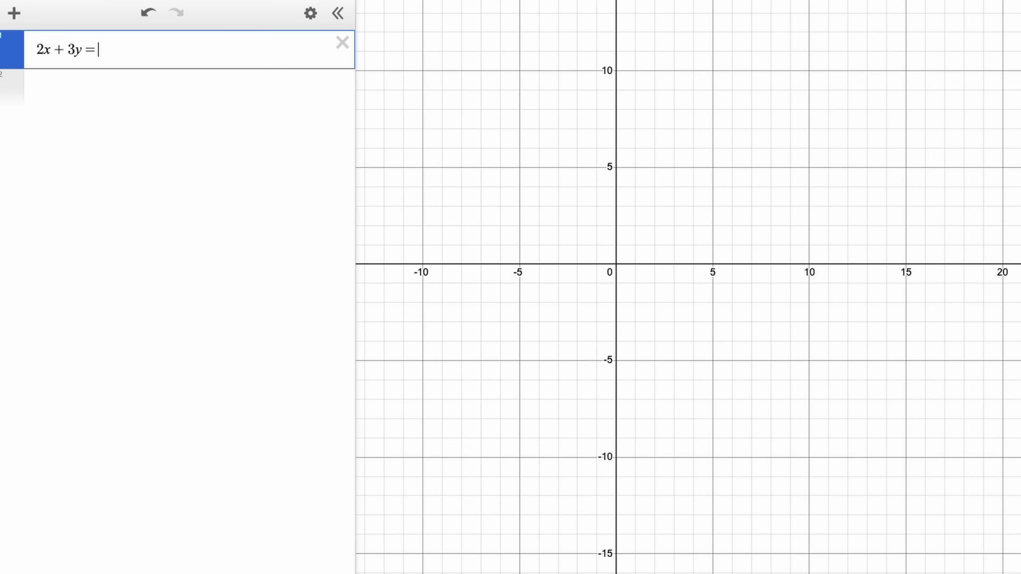
text(10)
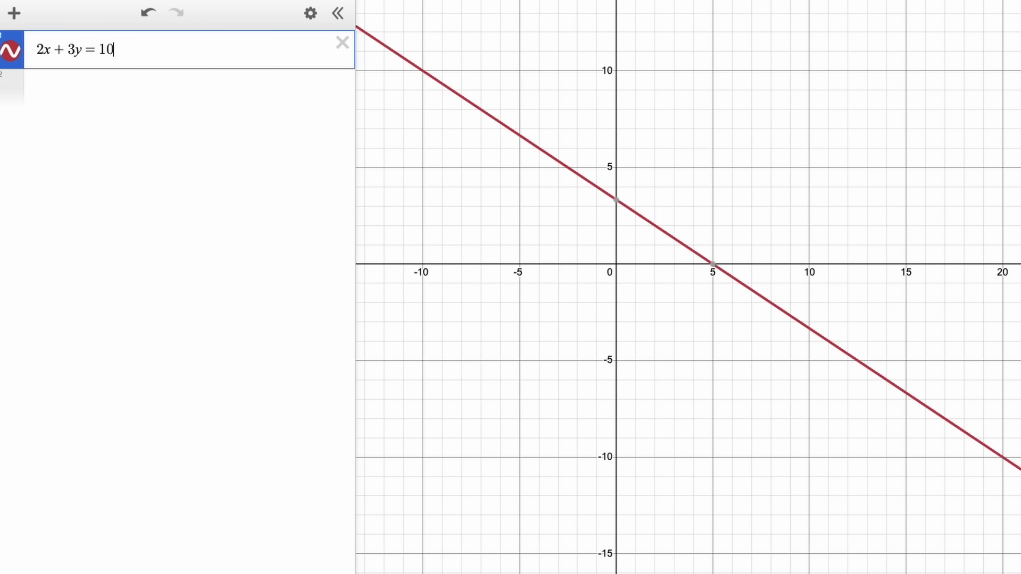
click(165, 84)
text(x + )
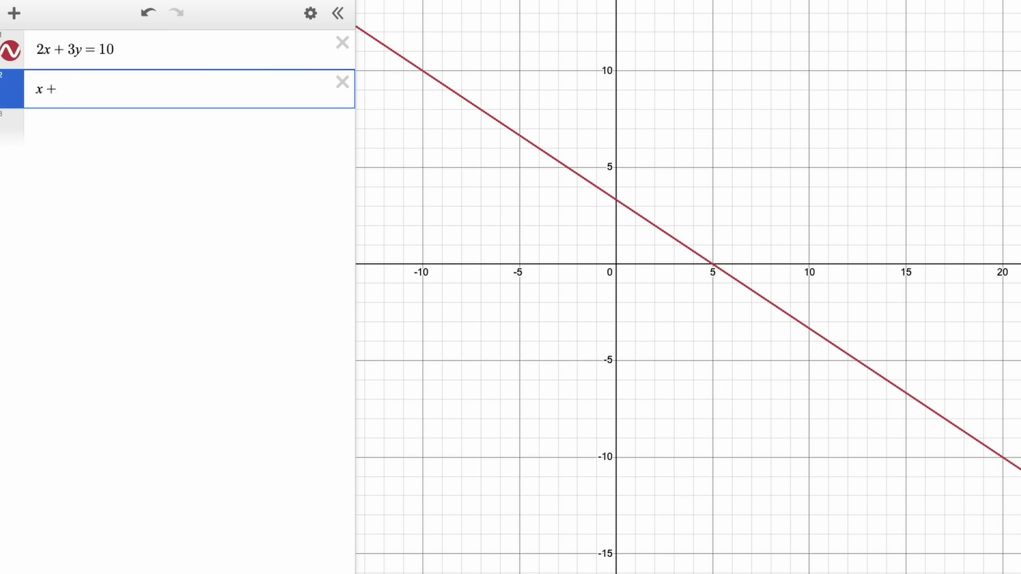
text(4y = 12)
Zoom in and show their intersection point at (0.8, 2.8).
scroll(628, 209, up, 10)
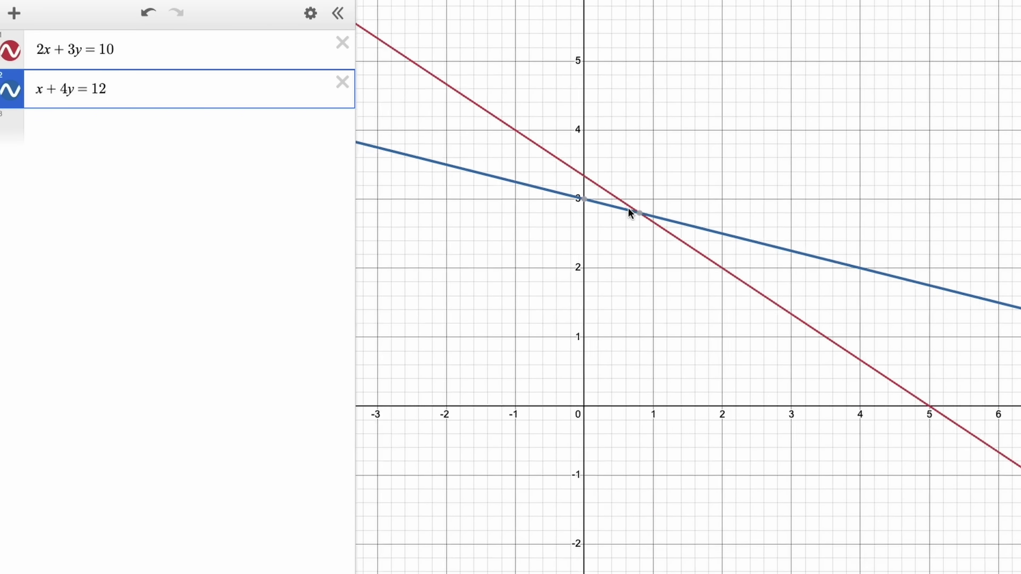
click(666, 224)
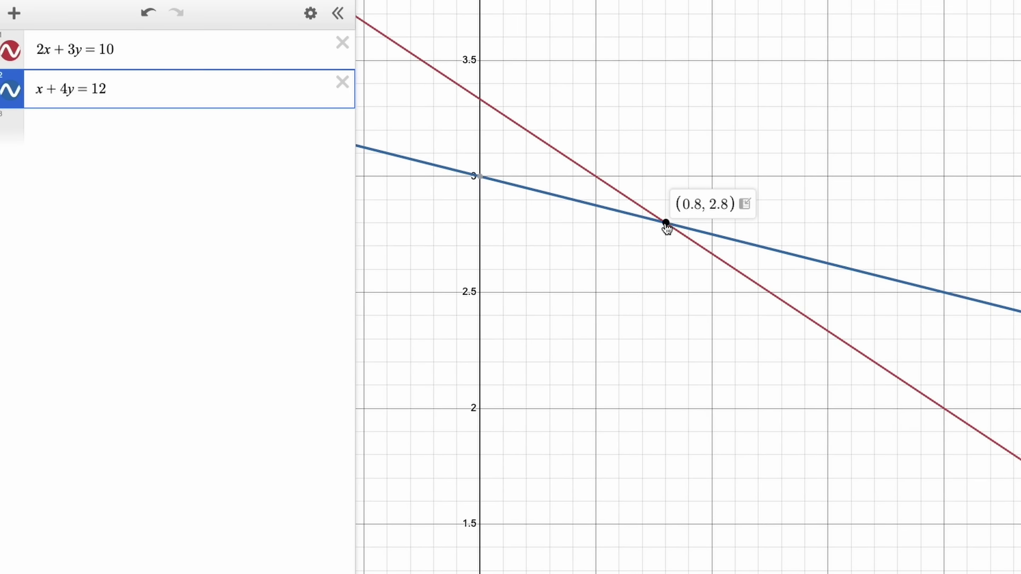
scroll(697, 328, down, 5)
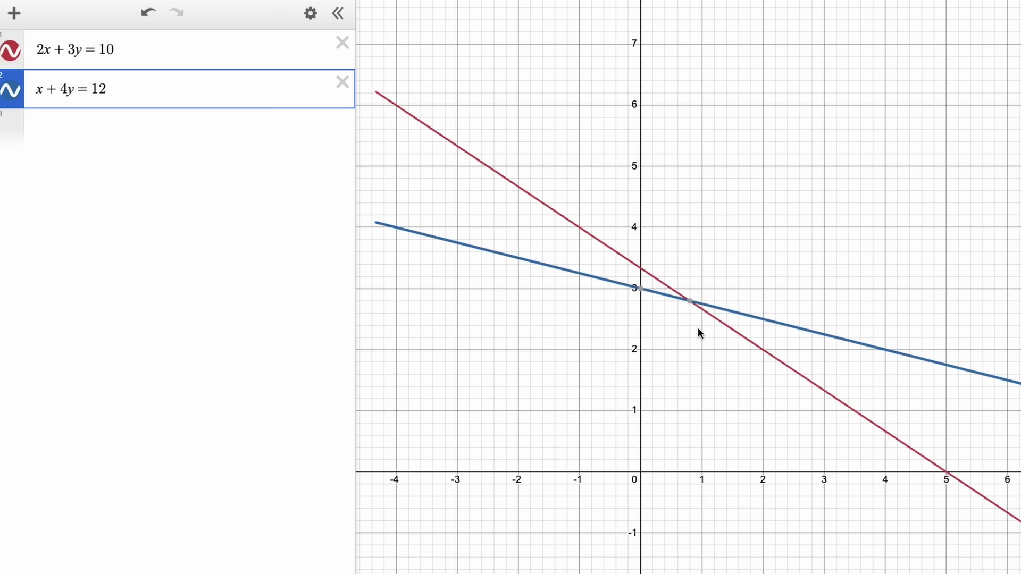
click(688, 301)
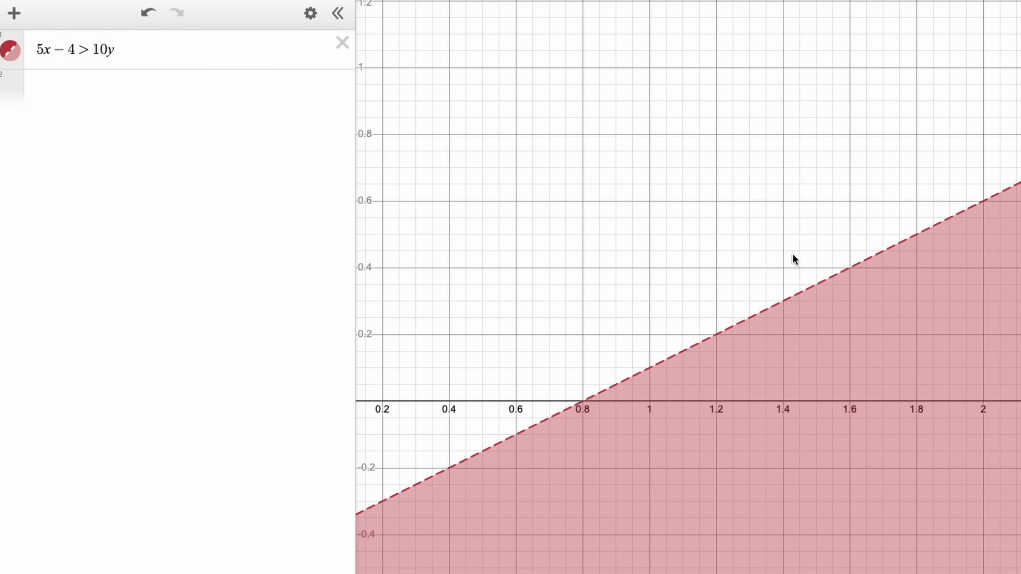
Change the inequality 5x−4>10y to 5x−4<10y.
click(813, 289)
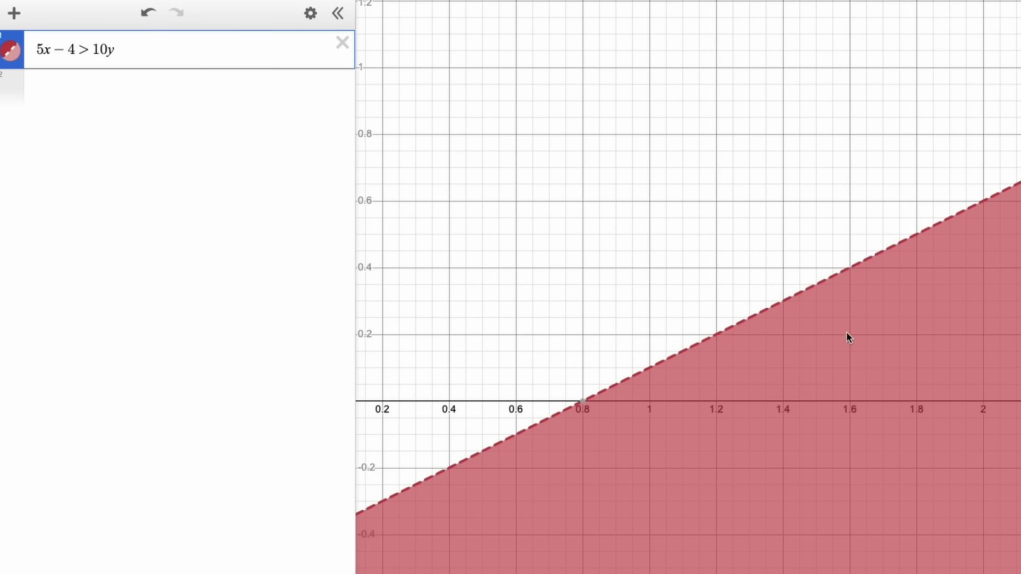
scroll(860, 381, down, 5)
scroll(859, 381, up, 6)
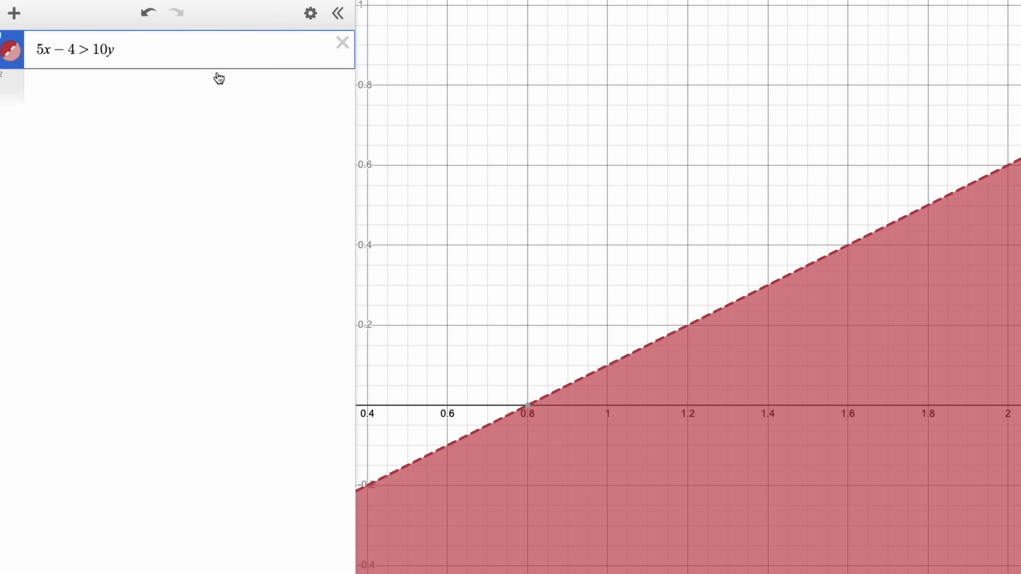
key(BackSpace)
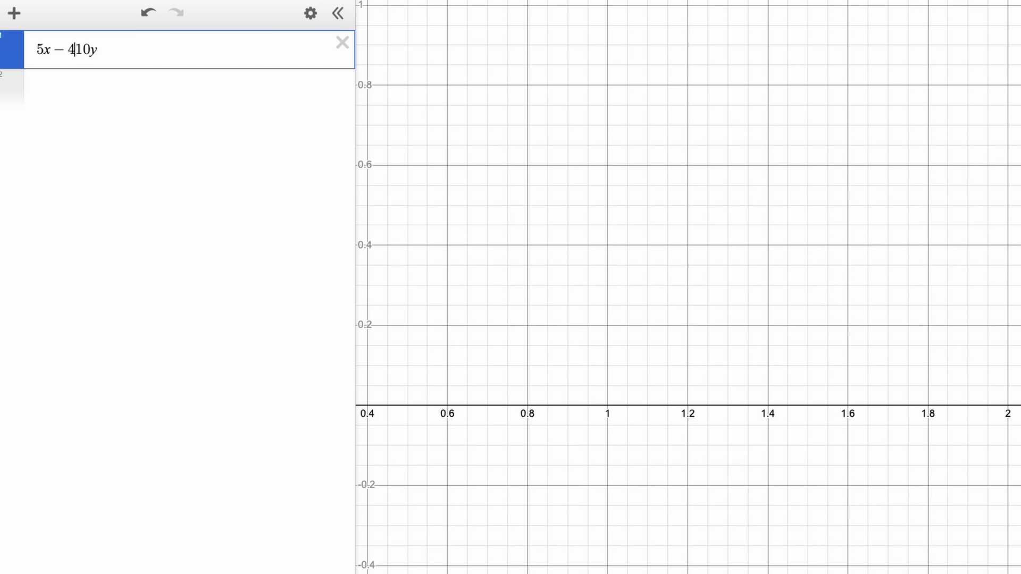
text(<)
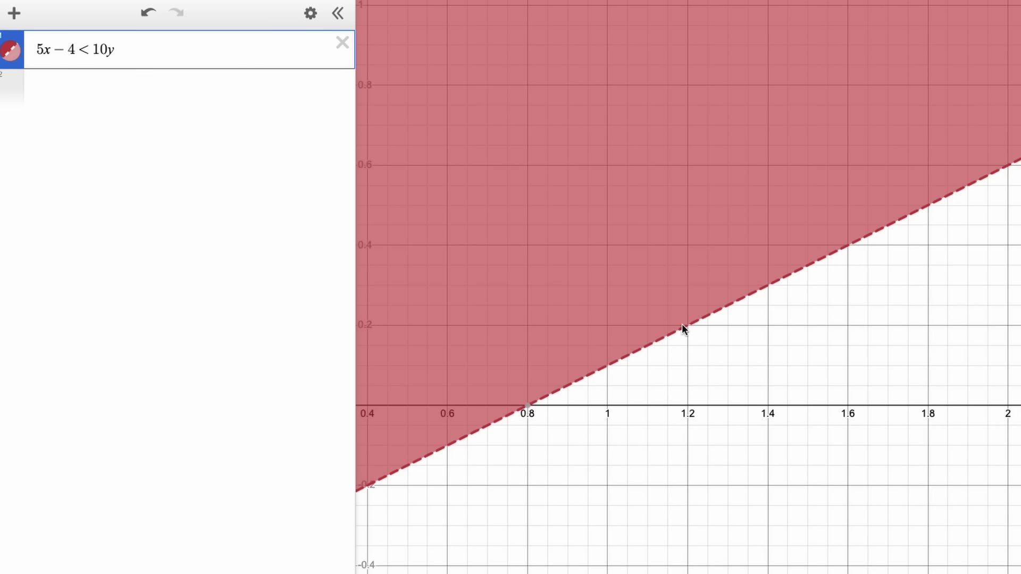
Trace coordinates along the dashed boundary line, then return to the inequality.
mouse_move(681, 324)
mouse_down()
mouse_move(602, 368)
mouse_move(847, 245)
mouse_up()
drag(750, 249, 966, 326)
click(87, 43)
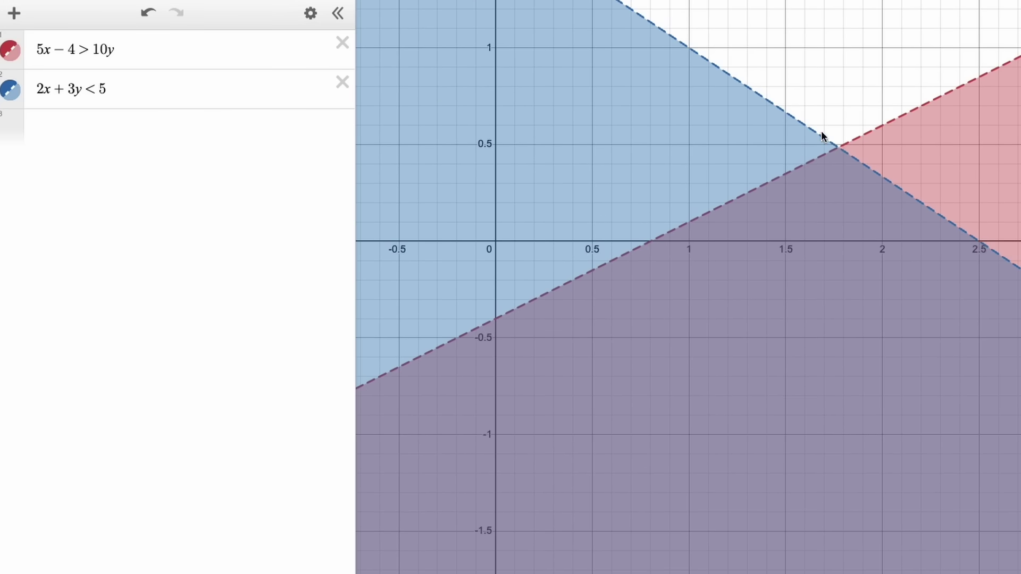
Reveal the intersection point (1.77143, 0.48571).
click(840, 151)
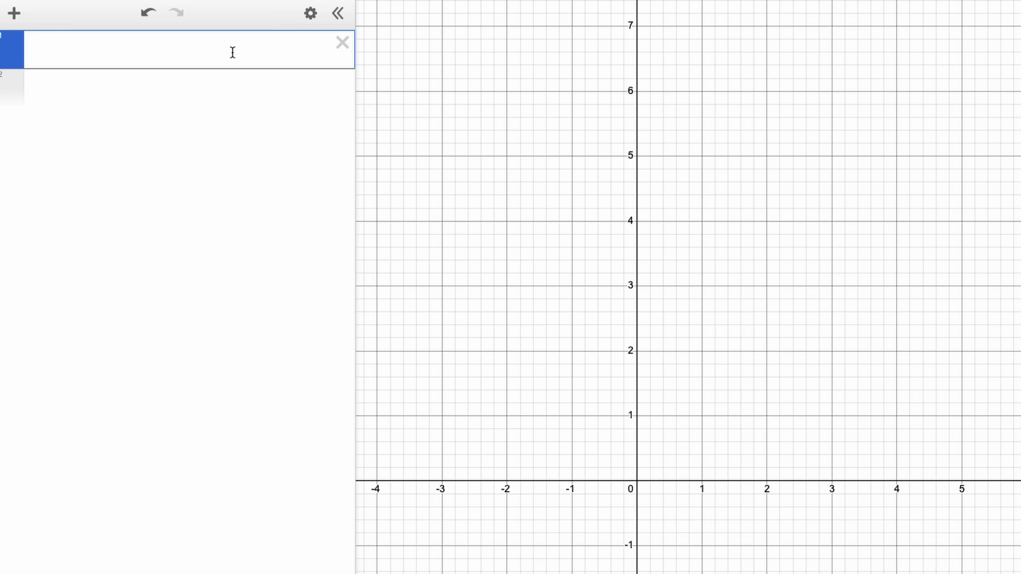
Graph 2x + 3 > y and 3x + 4 < y and centre their overlapping shaded band.
text(2x + )
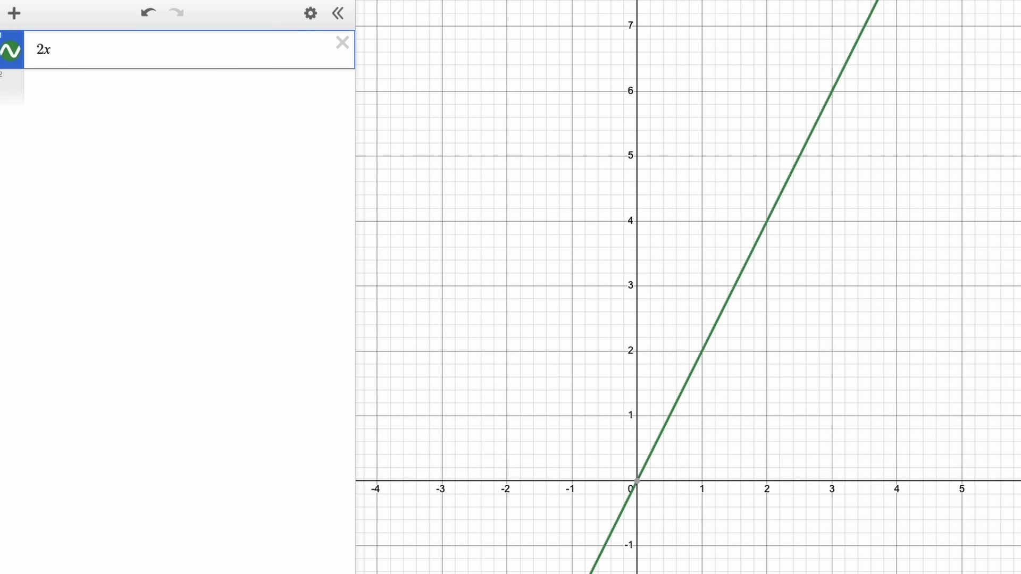
text(3 > y)
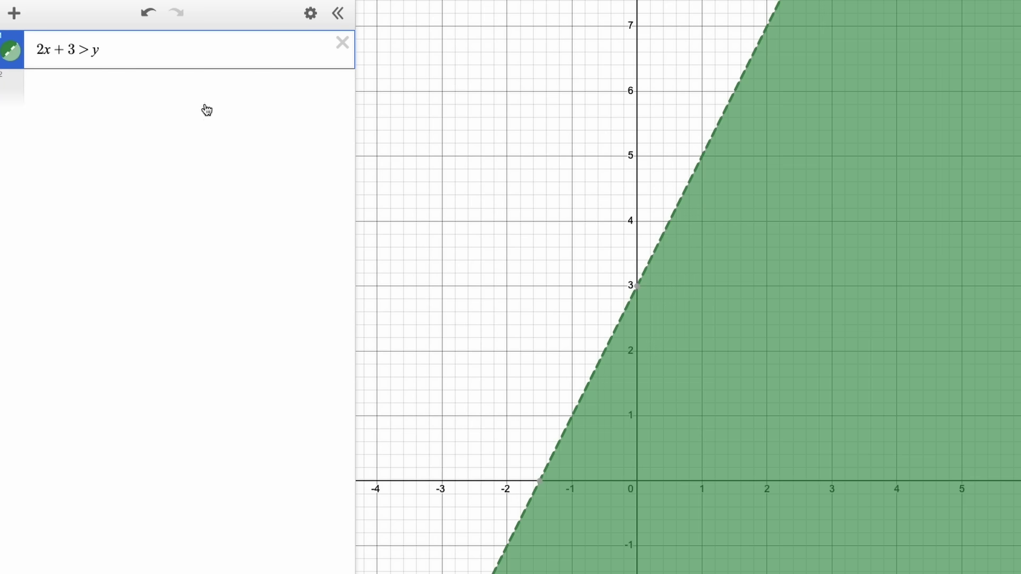
click(200, 95)
text(3x + )
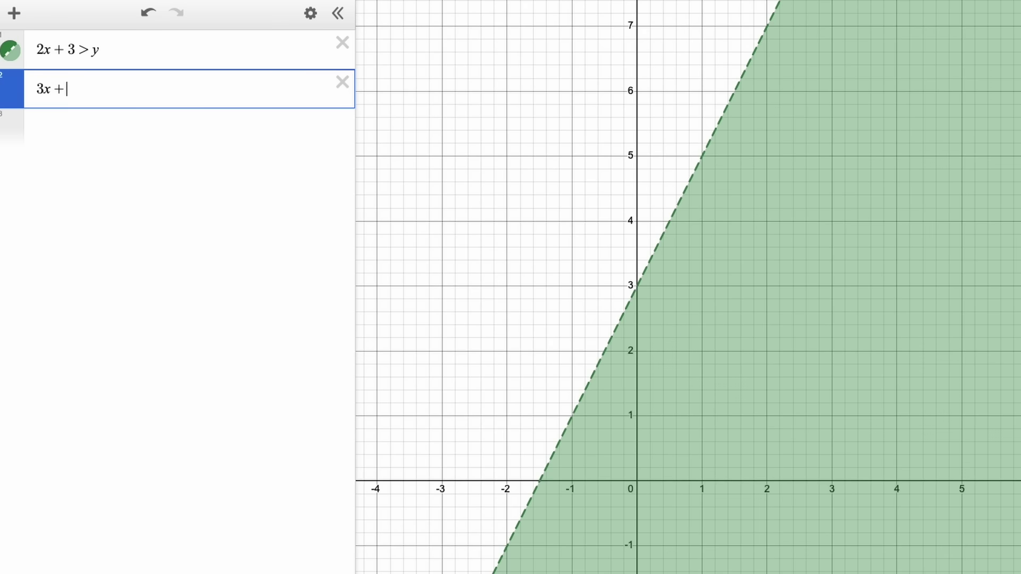
text(4)
text(< y)
scroll(954, 232, down, 10)
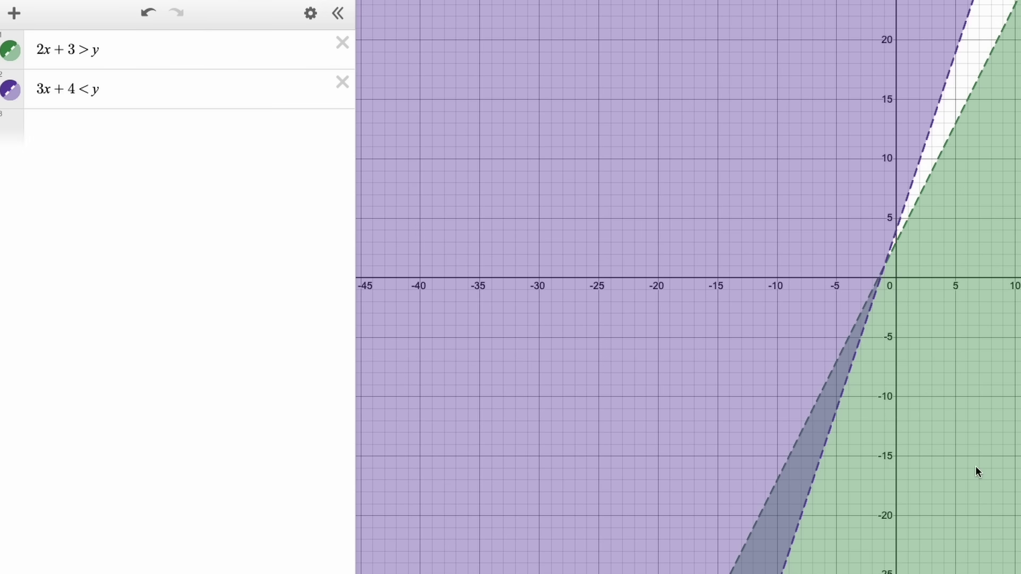
mouse_move(975, 466)
mouse_down()
mouse_move(1020, 103)
mouse_move(1020, 2)
mouse_up()
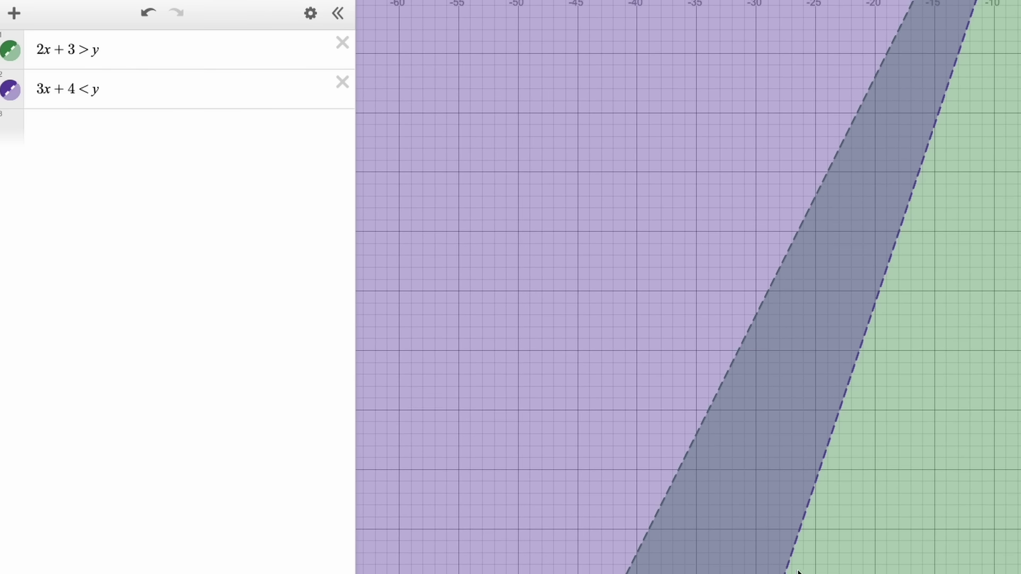
scroll(968, 513, up, 3)
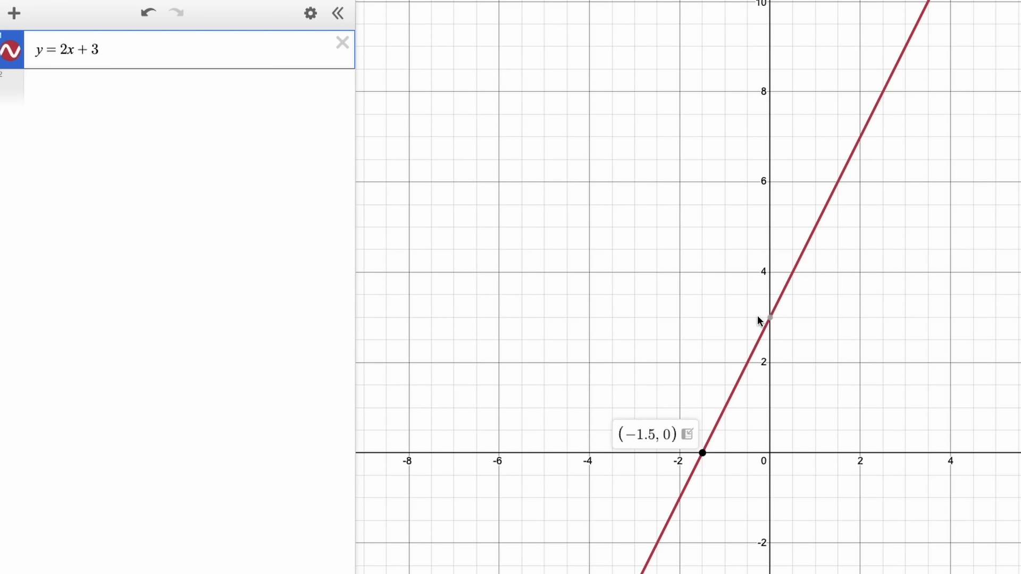
Pin the (0, 3) intercept and (−0.75, 3.875) vertex labels, then prefix the quadratic with a minus.
scroll(757, 319, up, 5)
click(800, 319)
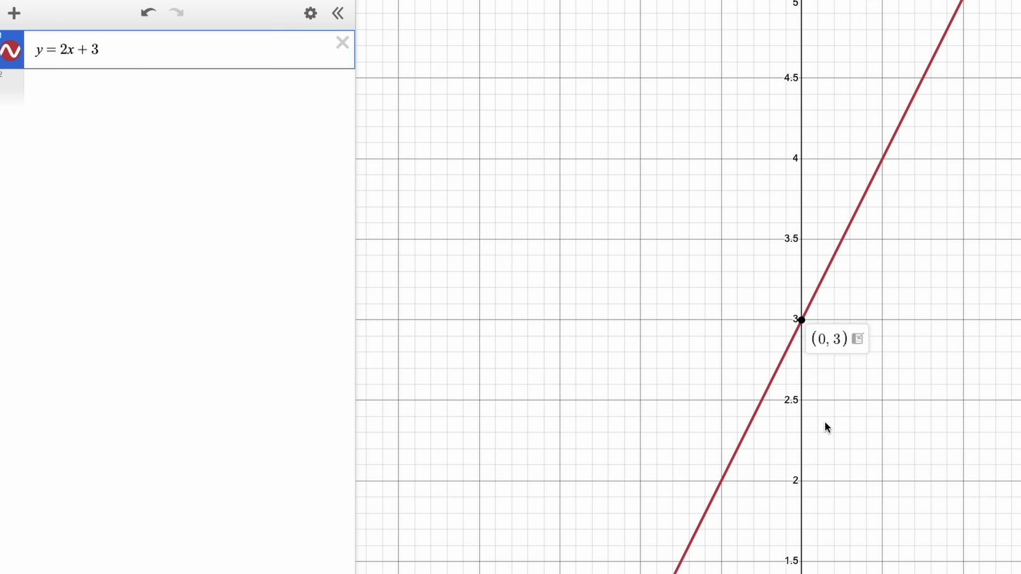
drag(824, 421, 825, 266)
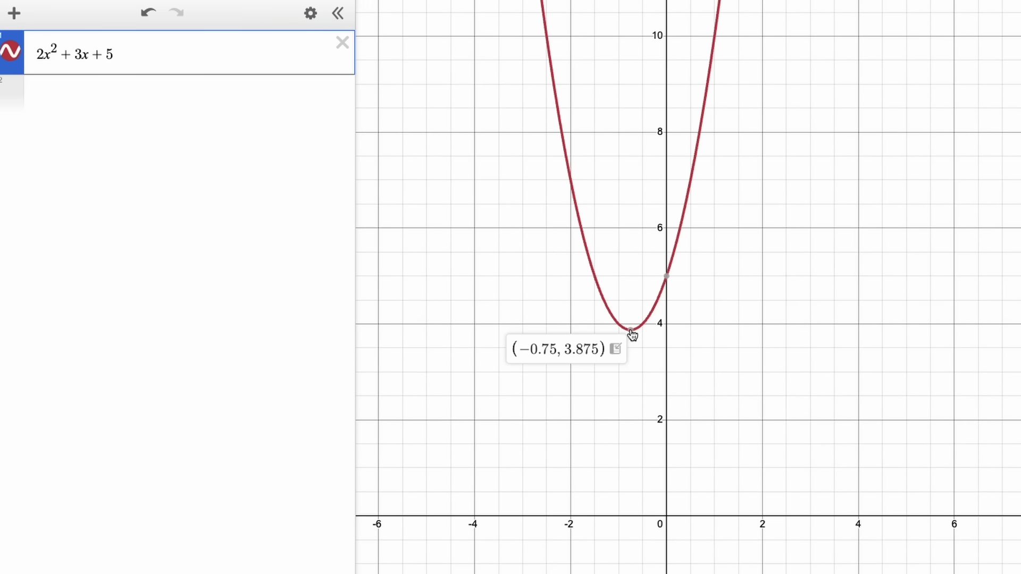
click(631, 330)
text(-)
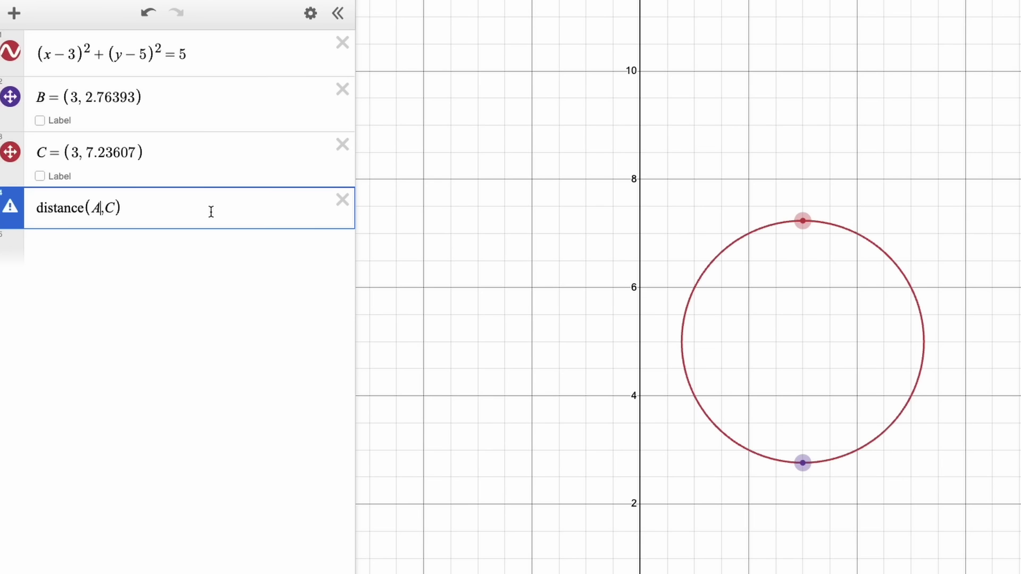
Change distance(A,C) to distance(B,C), giving 4.47214.
text(B)
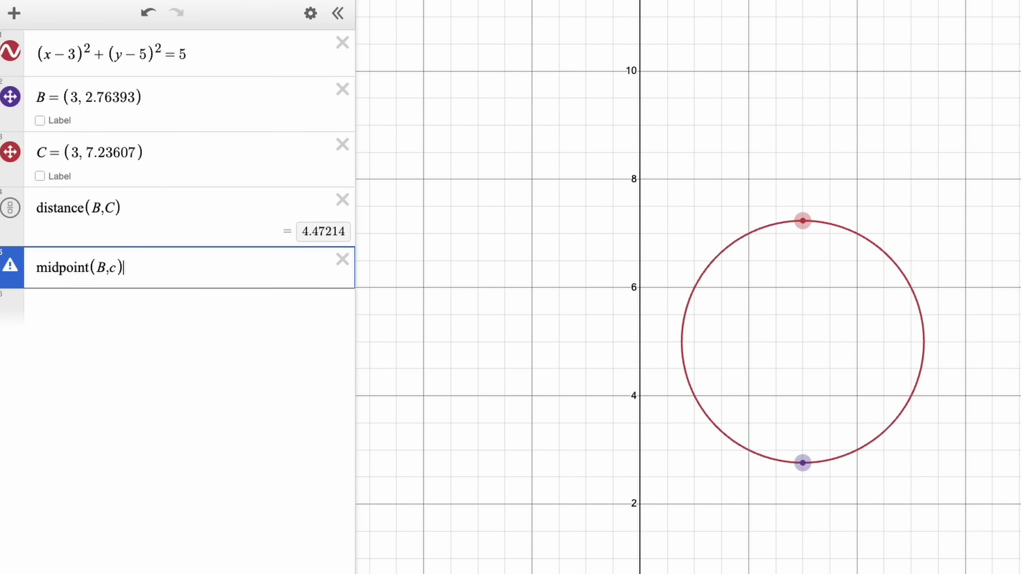
Correct the lowercase c so the expression reads midpoint(B,C), plotted at (3, 5).
key(Left)
key(BackSpace)
text(C)
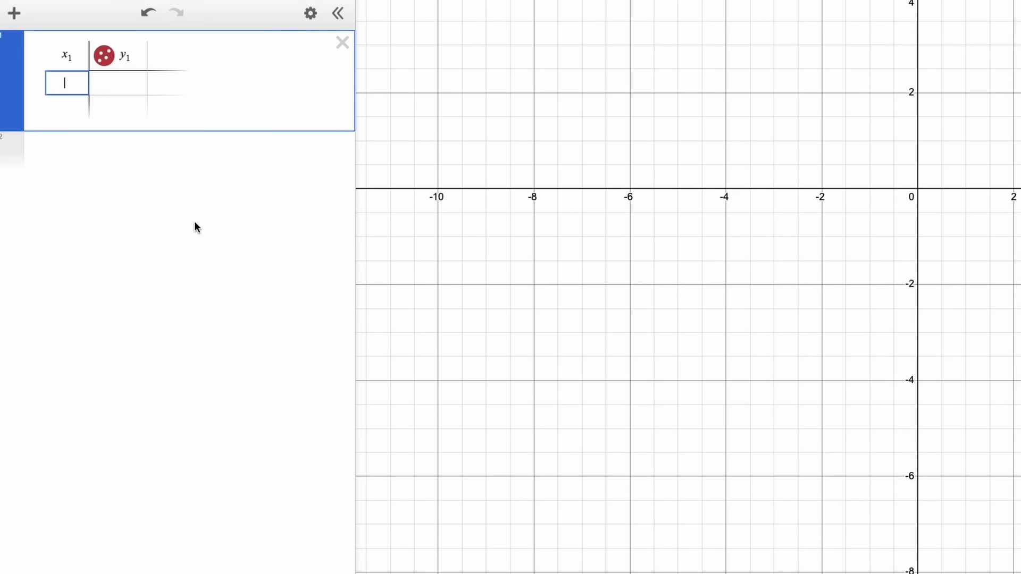
Fill the table with (1,5), (2,10), (3,5) and start the model y₁ ~ ax₁²+bx₁+c.
text(2)
key(Right)
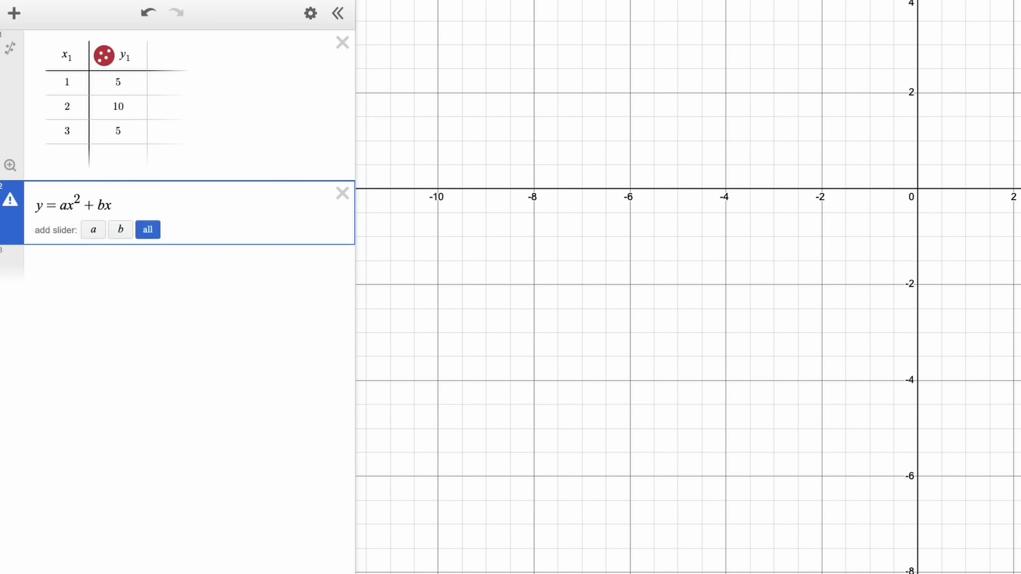
text(+c)
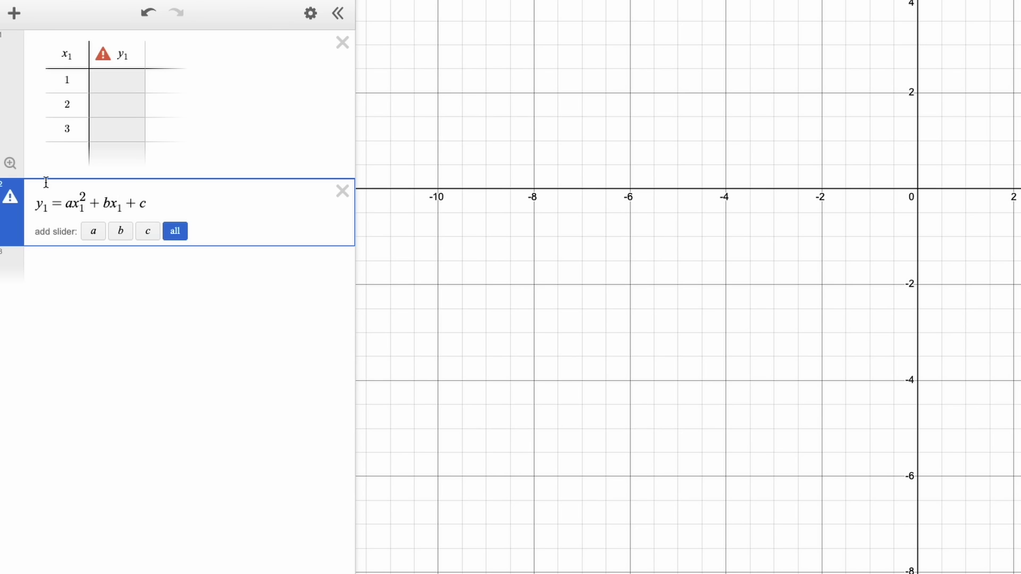
key(BackSpace)
text(~)
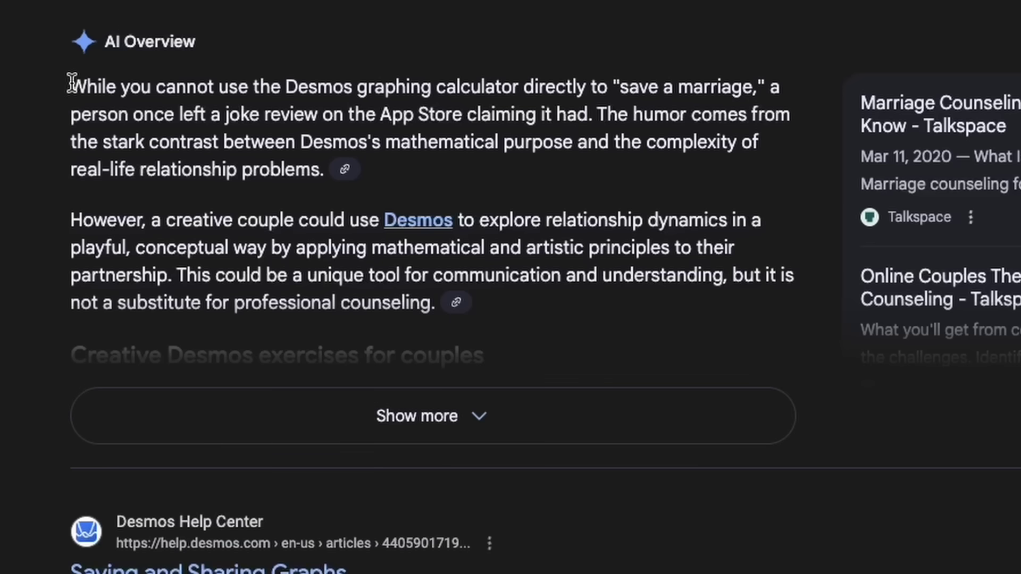
Make the model a ~ regression giving a = −5, b = 20, c = −10, and frame the parabola.
drag(72, 85, 752, 86)
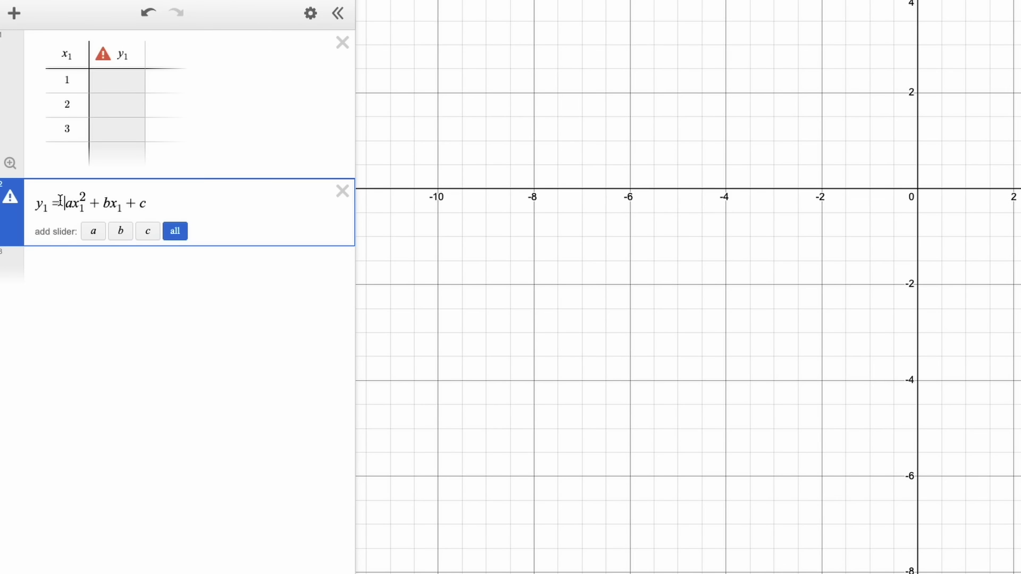
click(61, 200)
key(BackSpace)
text(~)
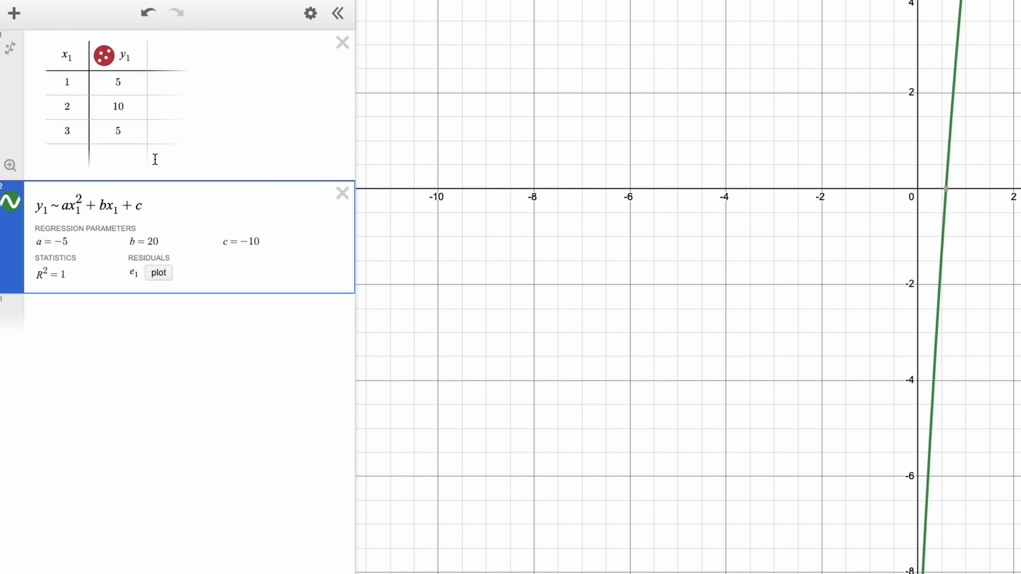
scroll(733, 308, up, 3)
scroll(930, 271, down, 5)
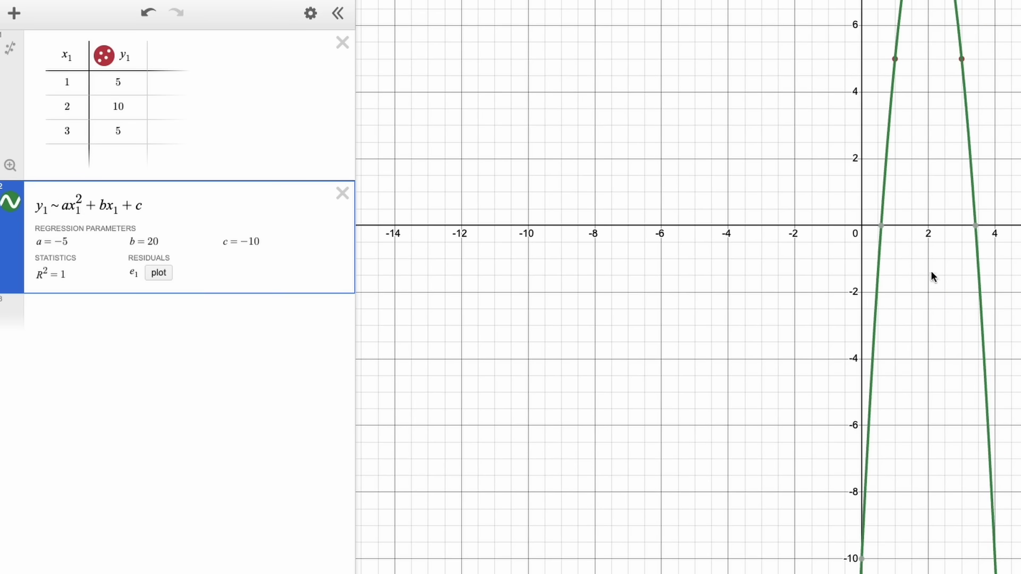
drag(930, 270, 904, 494)
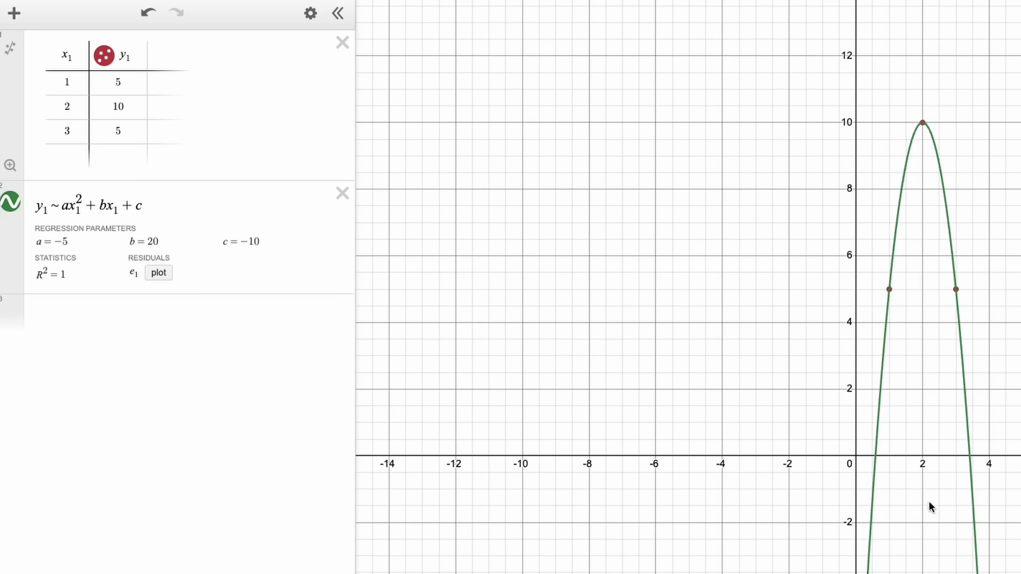
click(52, 241)
click(680, 393)
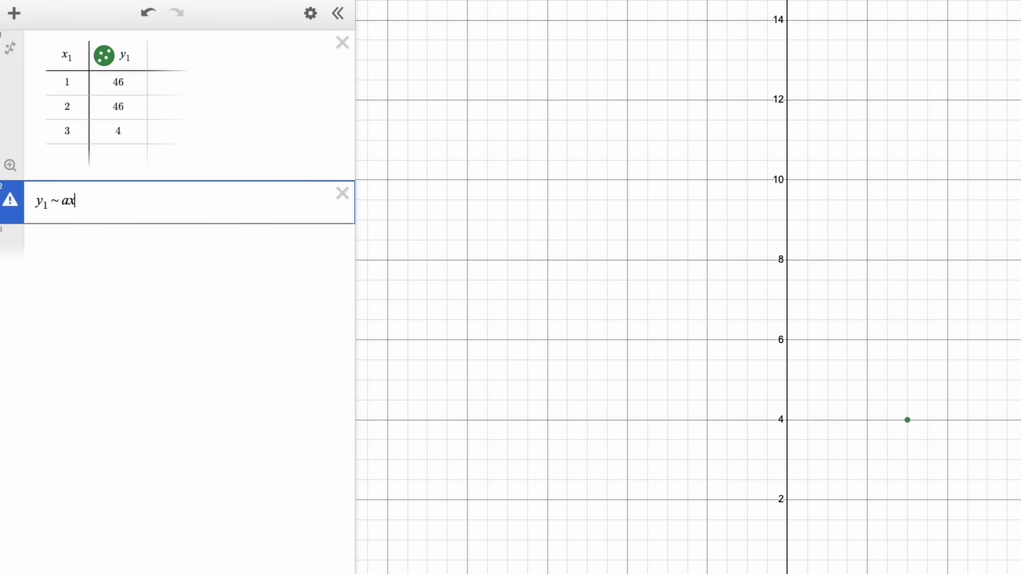
Edit the regression to y₁ ~ x₁ (R² = −2.369) and zoom out on the graph.
text(^)
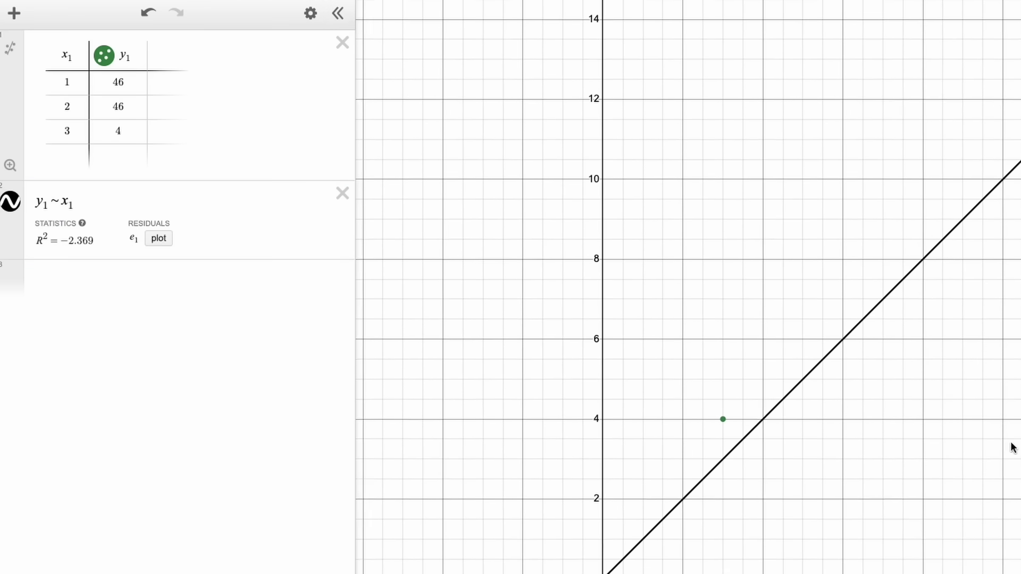
scroll(909, 442, down, 10)
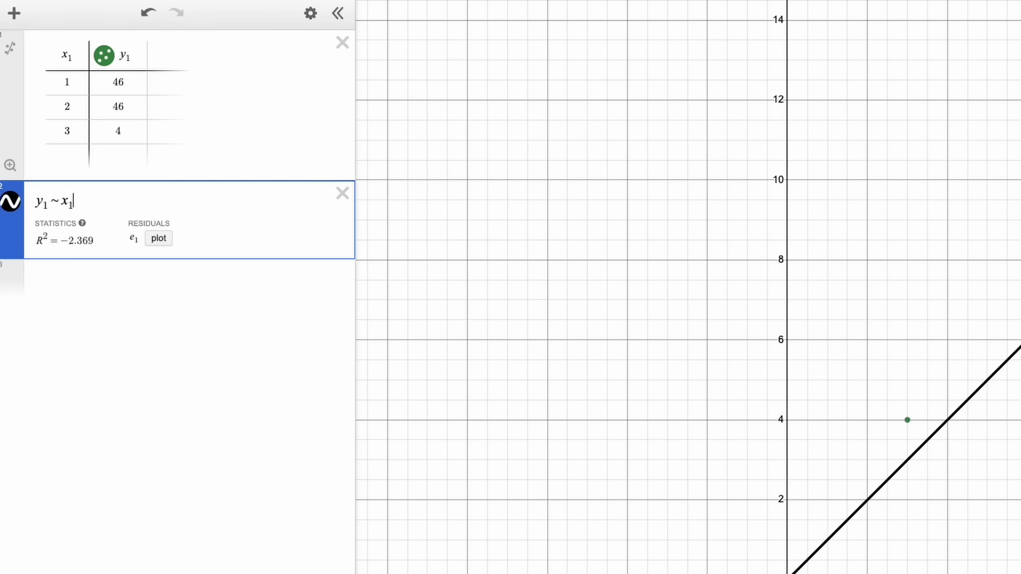
scroll(909, 436, down, 10)
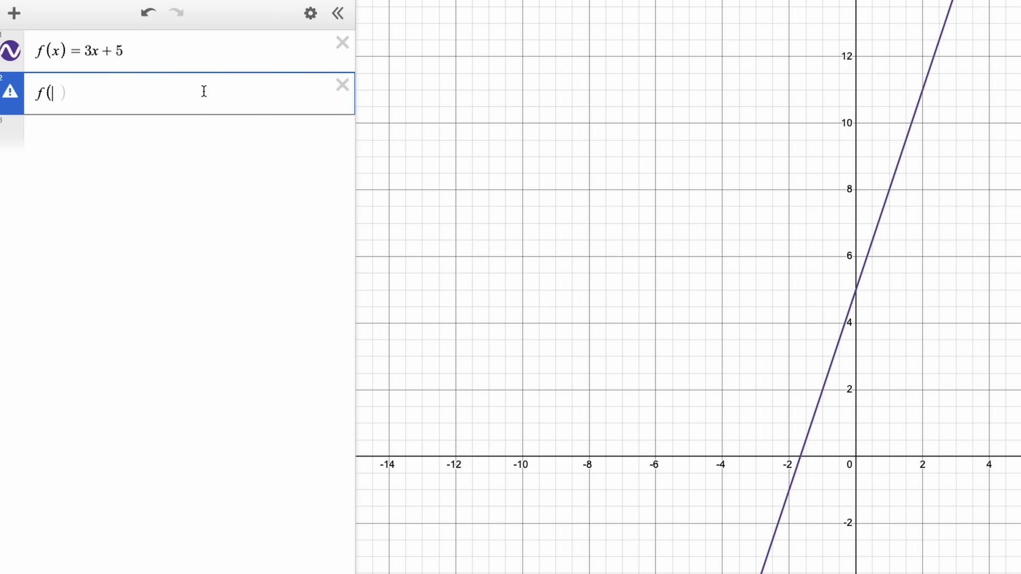
Evaluate f(2) to get 11, then plot the shifted line f(x+4).
text(2)
text(+4)
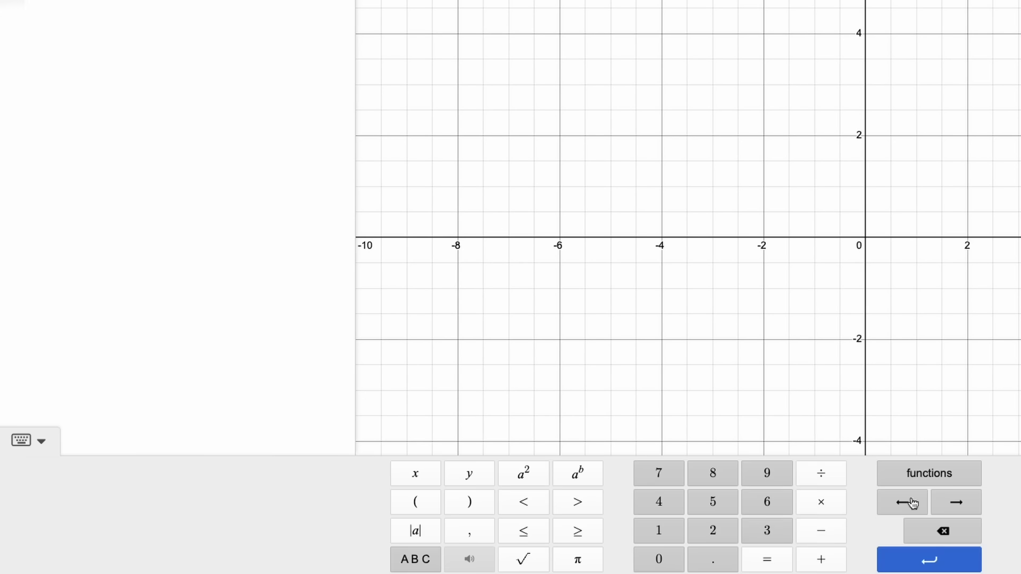
Insert sin from the functions keypad and compute sin(23) = −0.846220404175.
click(944, 475)
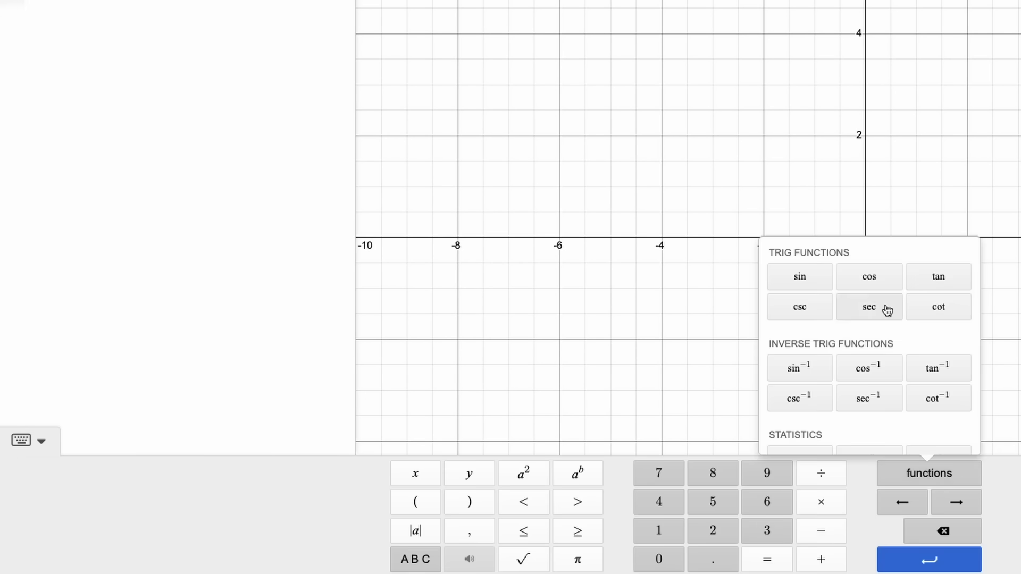
click(815, 283)
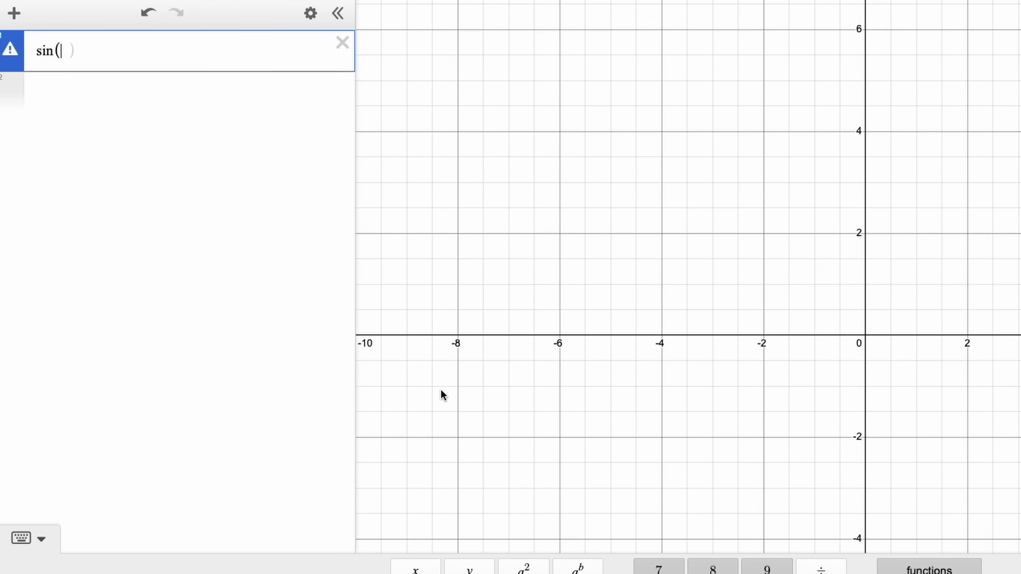
text(23)
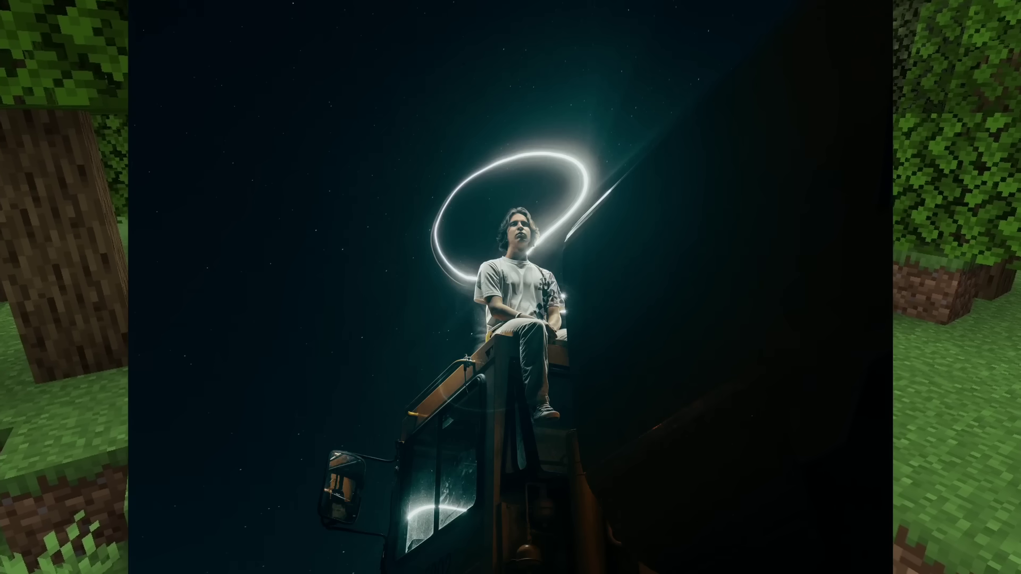
drag(59, 91, 293, 85)
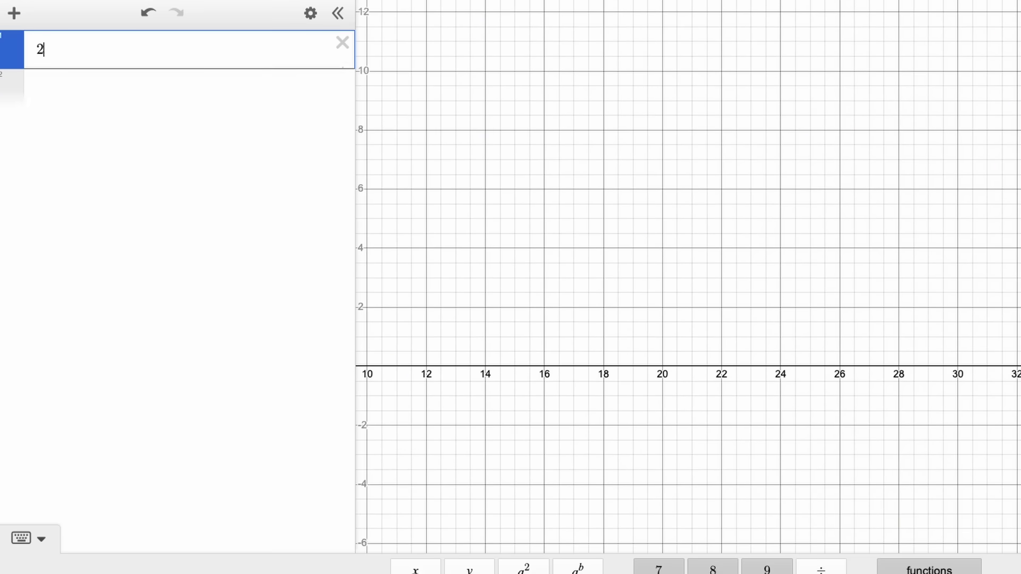
Compute 2+2 = 4 and graph the line f(x) = 3x + 5.
text(+2)
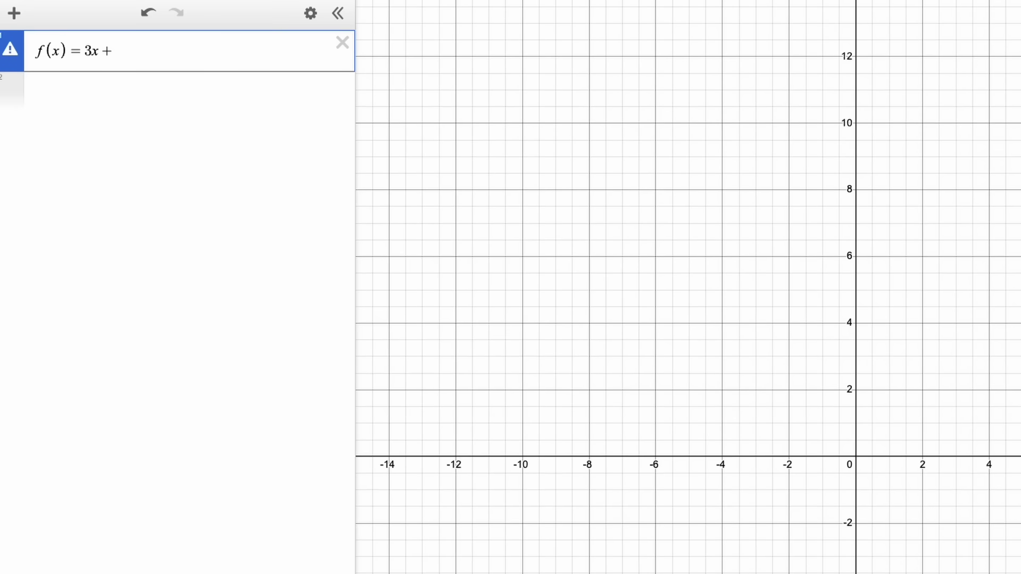
text(5)
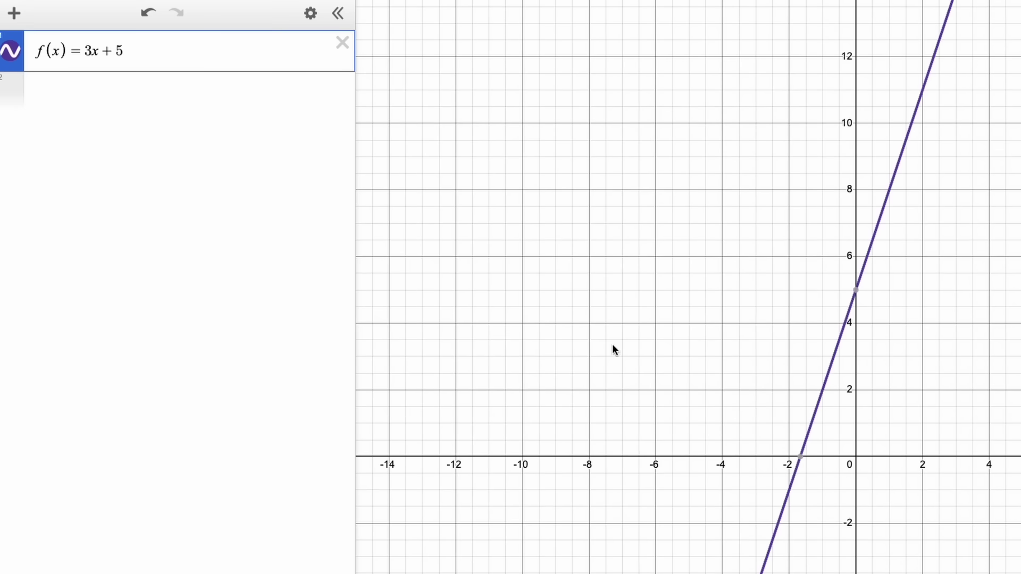